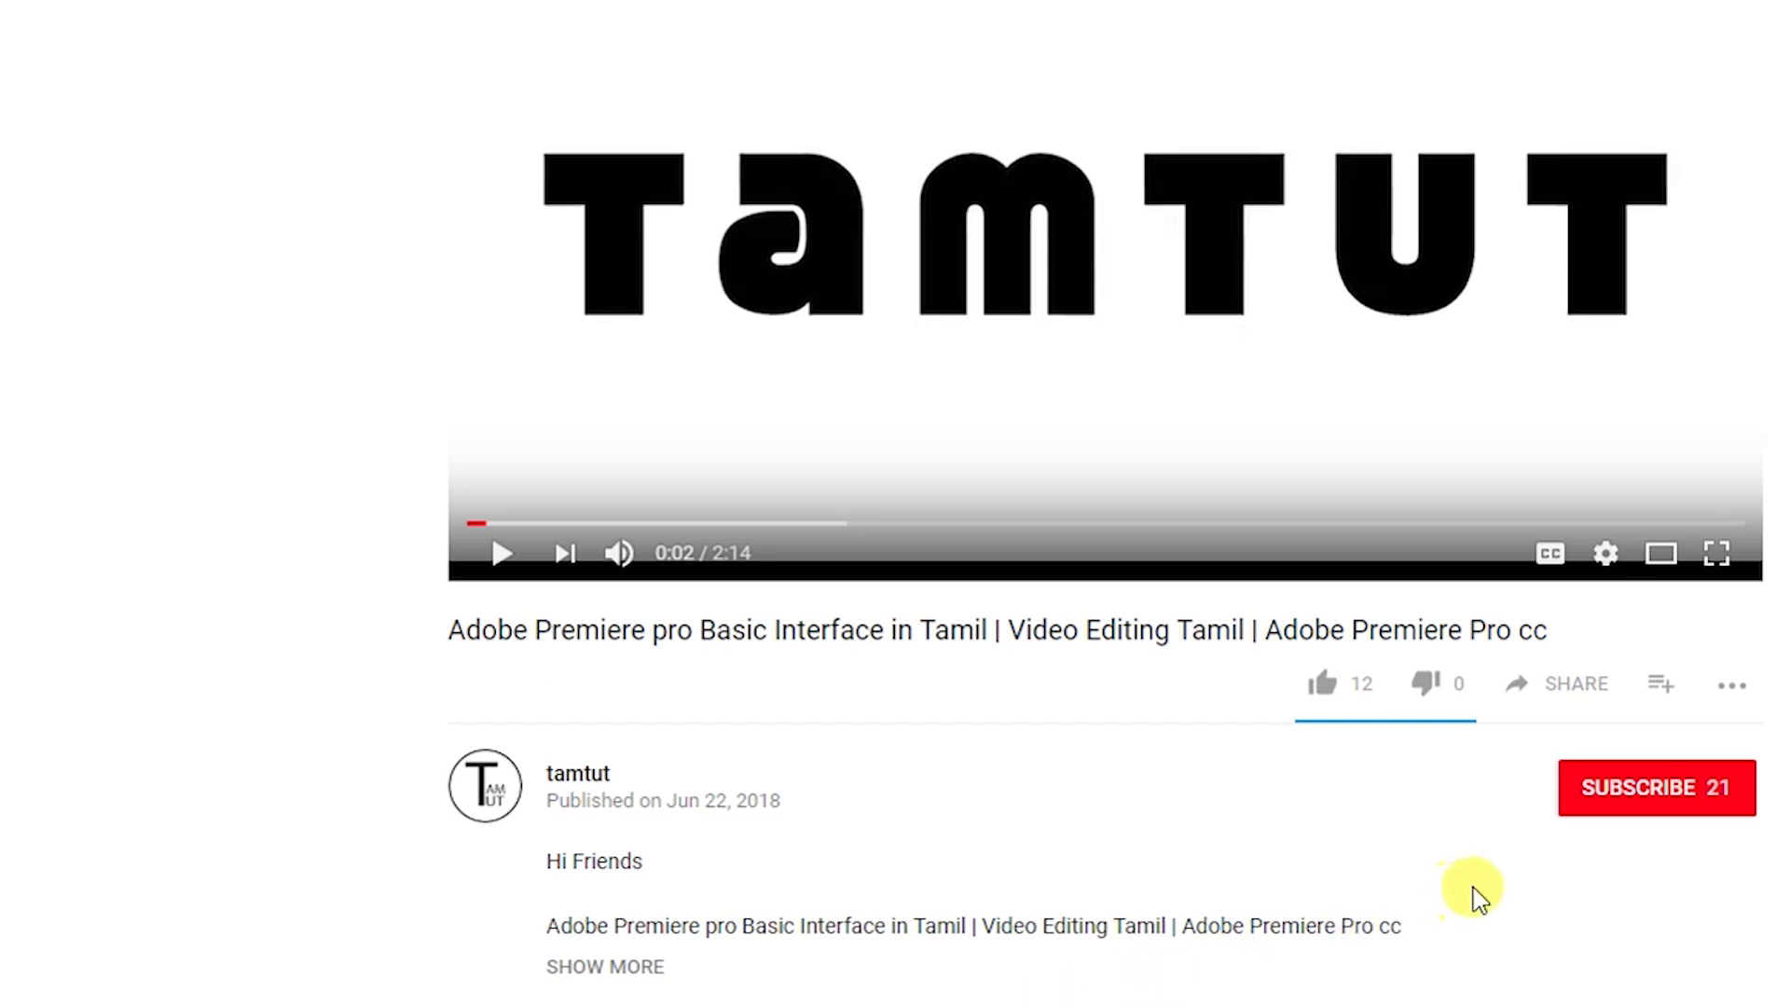
Subscribe to the tutorial's YouTube channel and turn on its upload notification bell.
click(1622, 797)
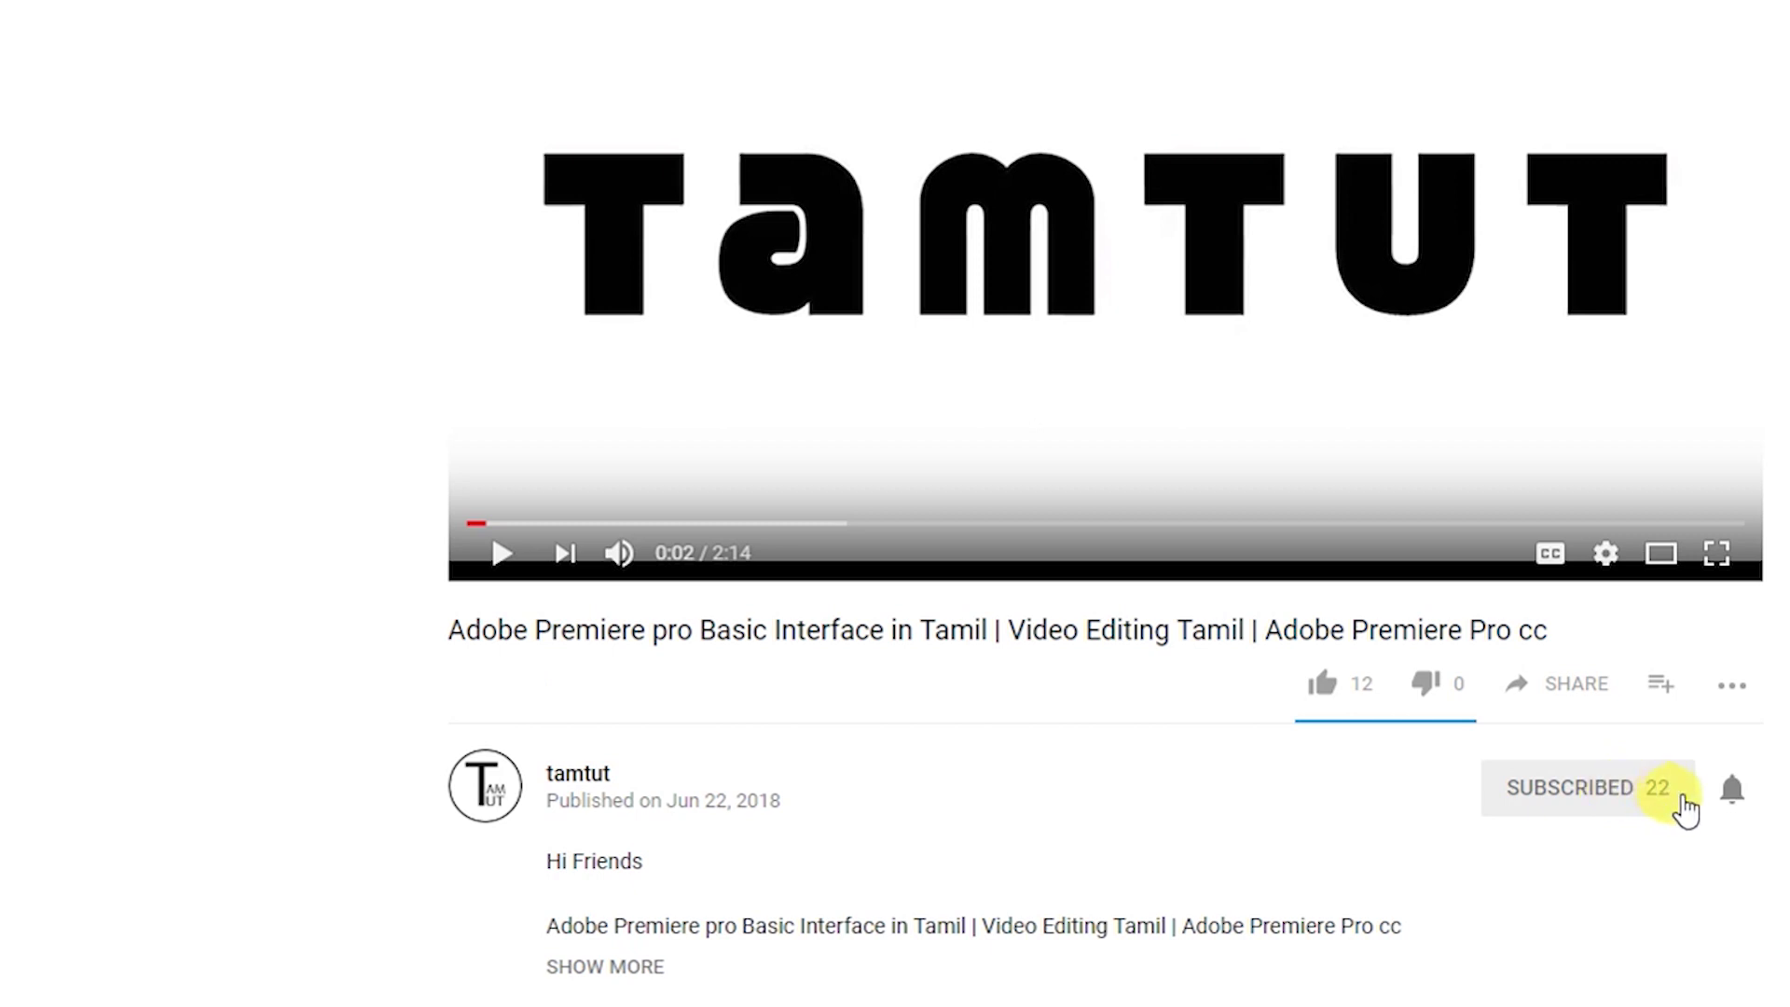
click(1736, 803)
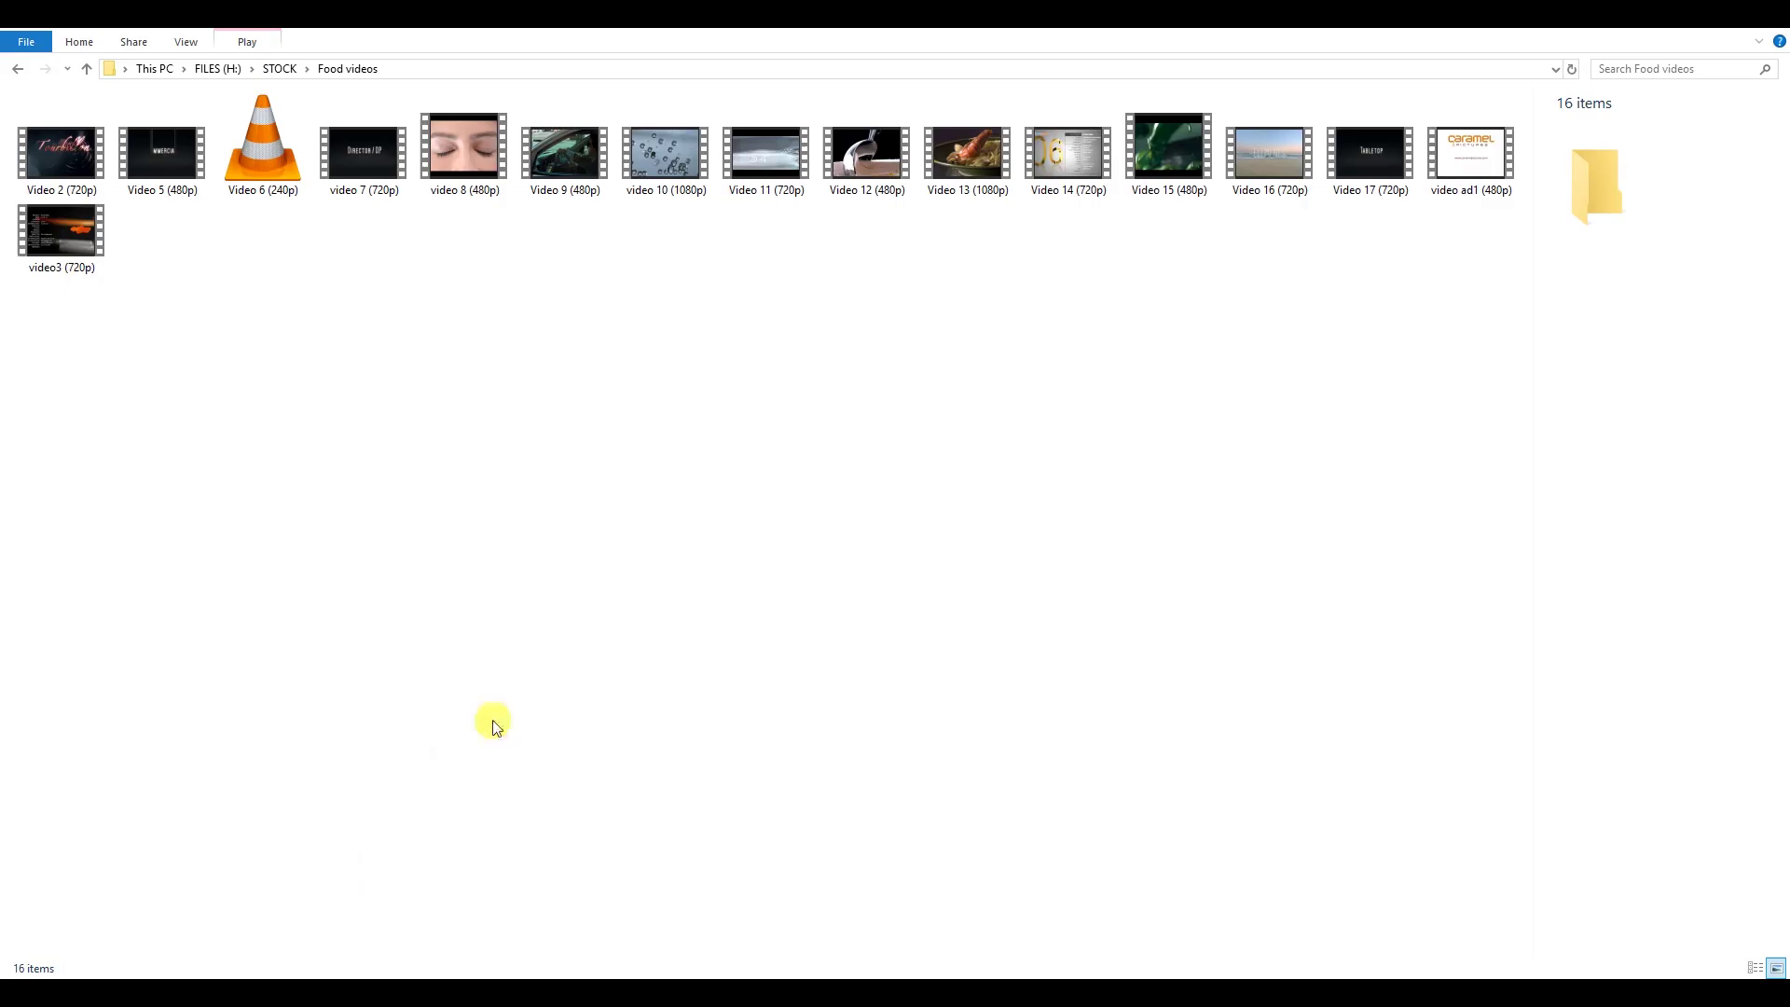
Drag the Video 13 (1080p) clip from the Food videos folder toward Premiere Pro's Project panel.
drag(956, 189, 723, 571)
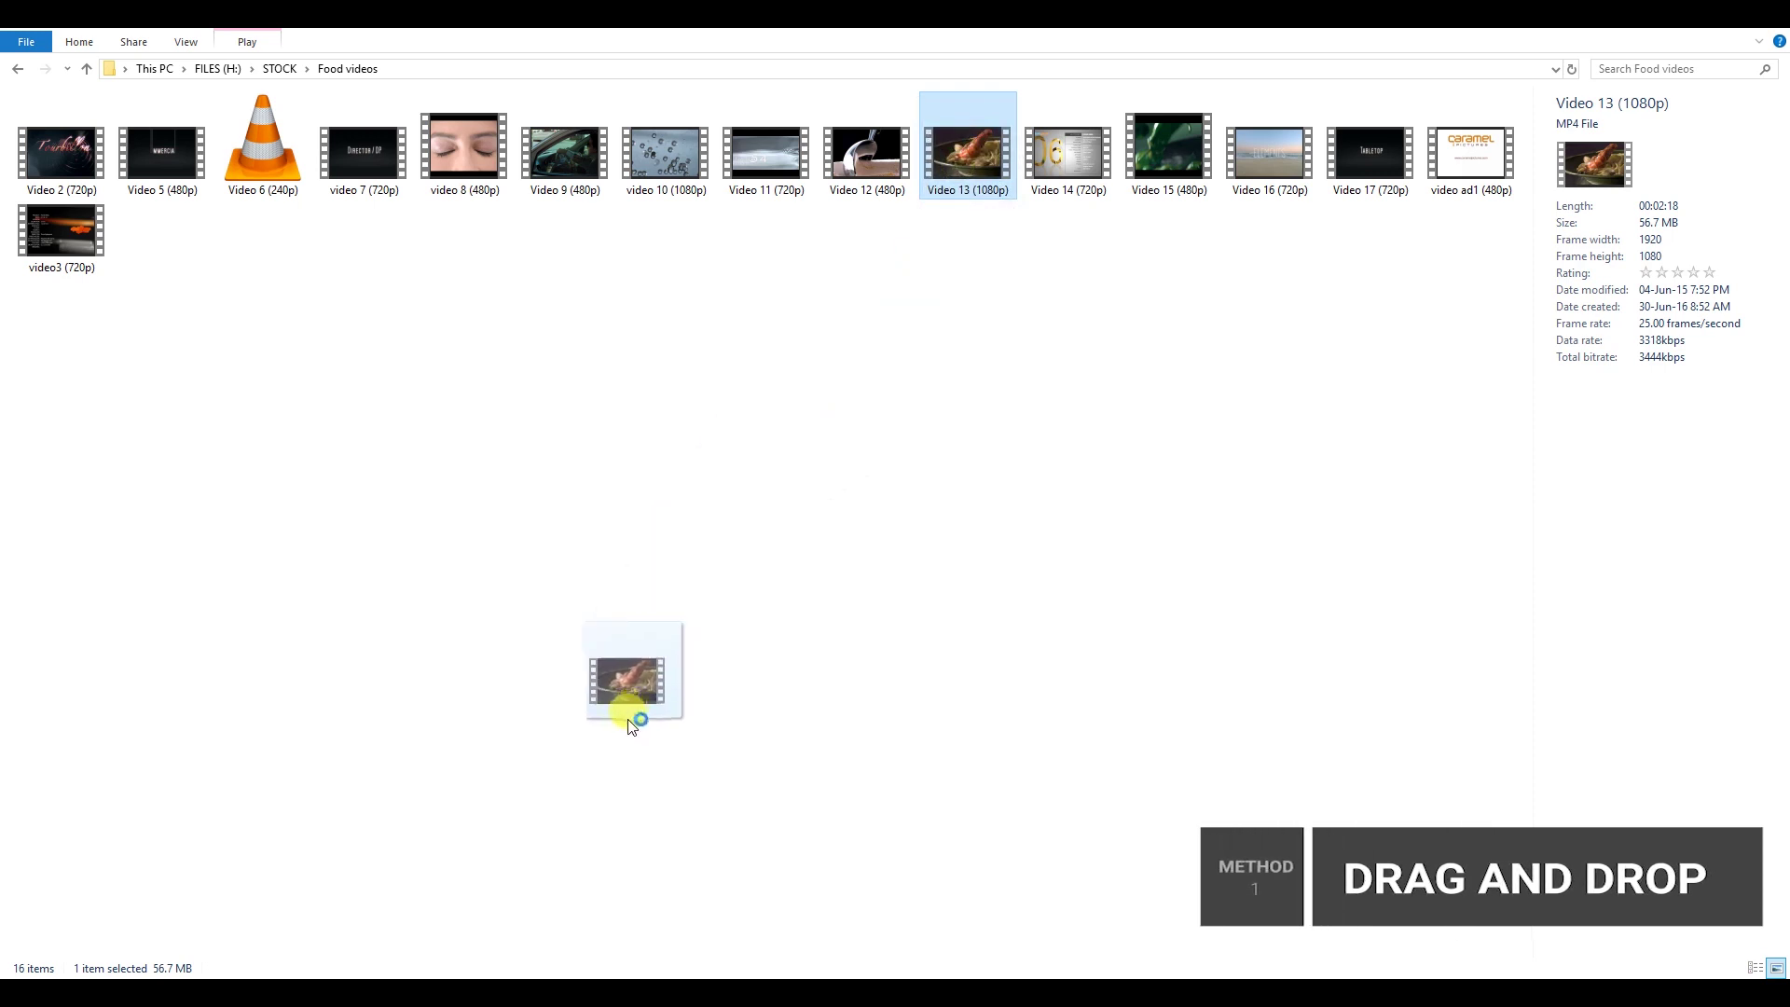
mouse_move(723, 570)
mouse_down()
mouse_move(480, 977)
mouse_move(424, 807)
mouse_up()
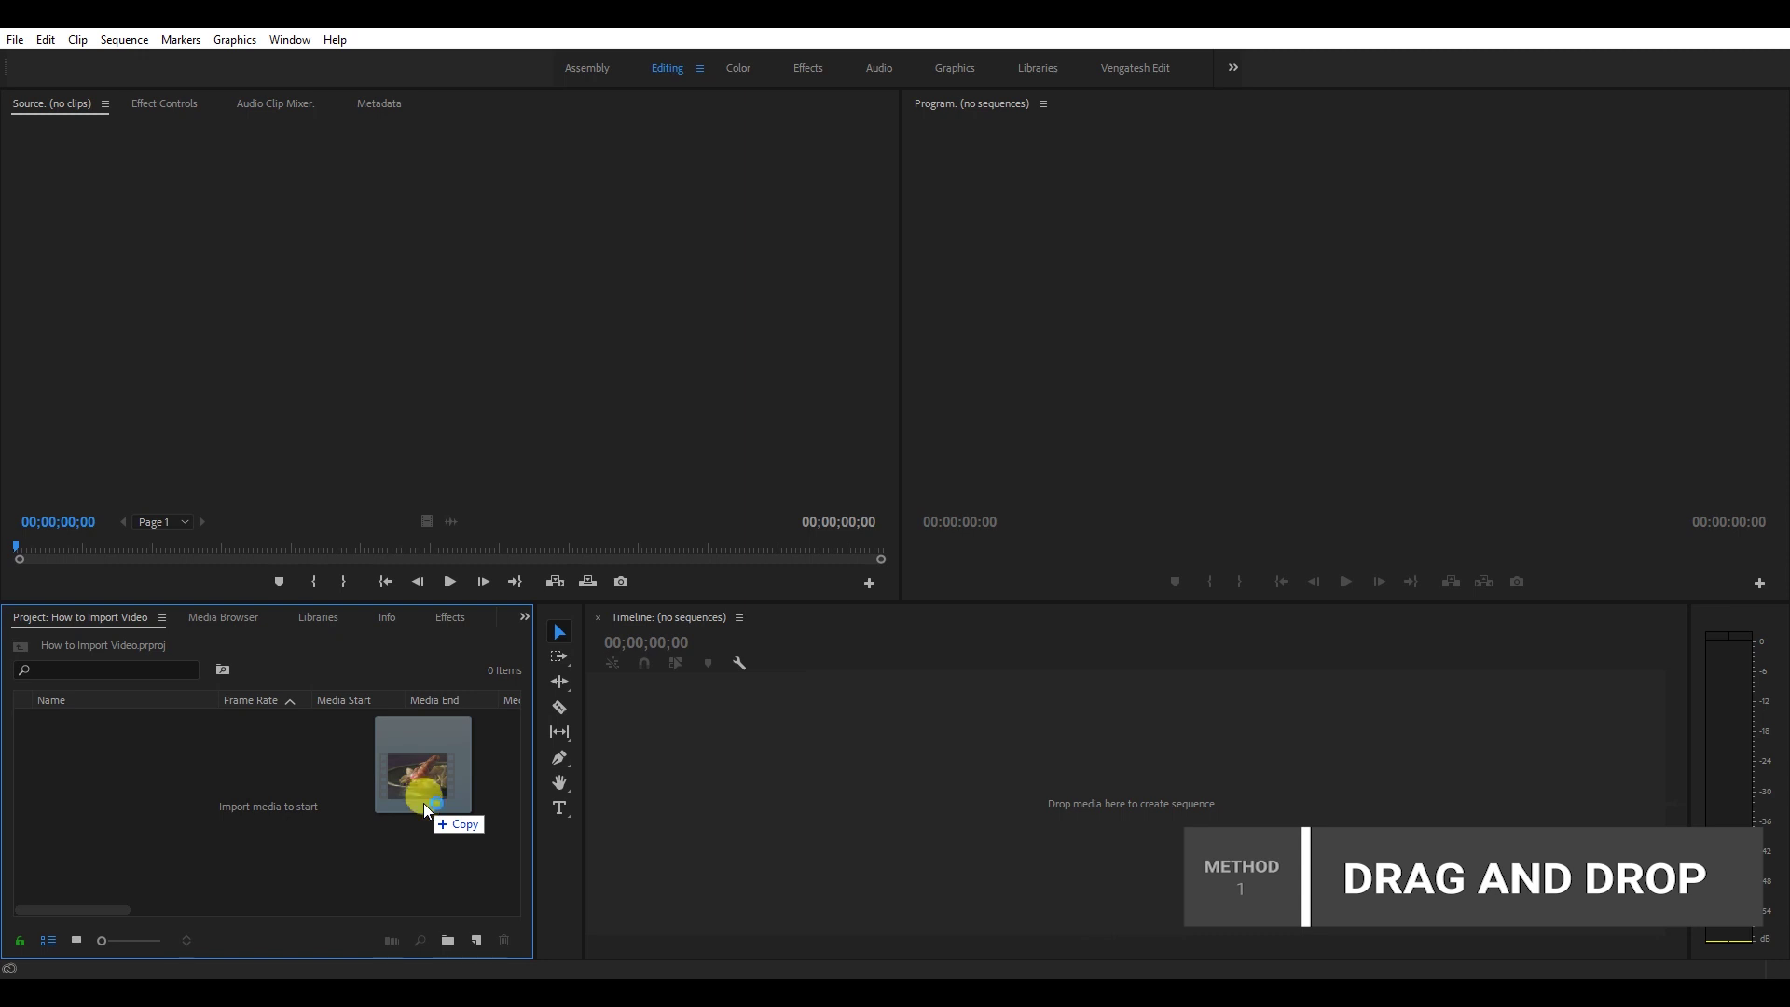
Drop Video 13 (1080p) into the How to Import Video project's Project panel.
drag(424, 803, 422, 802)
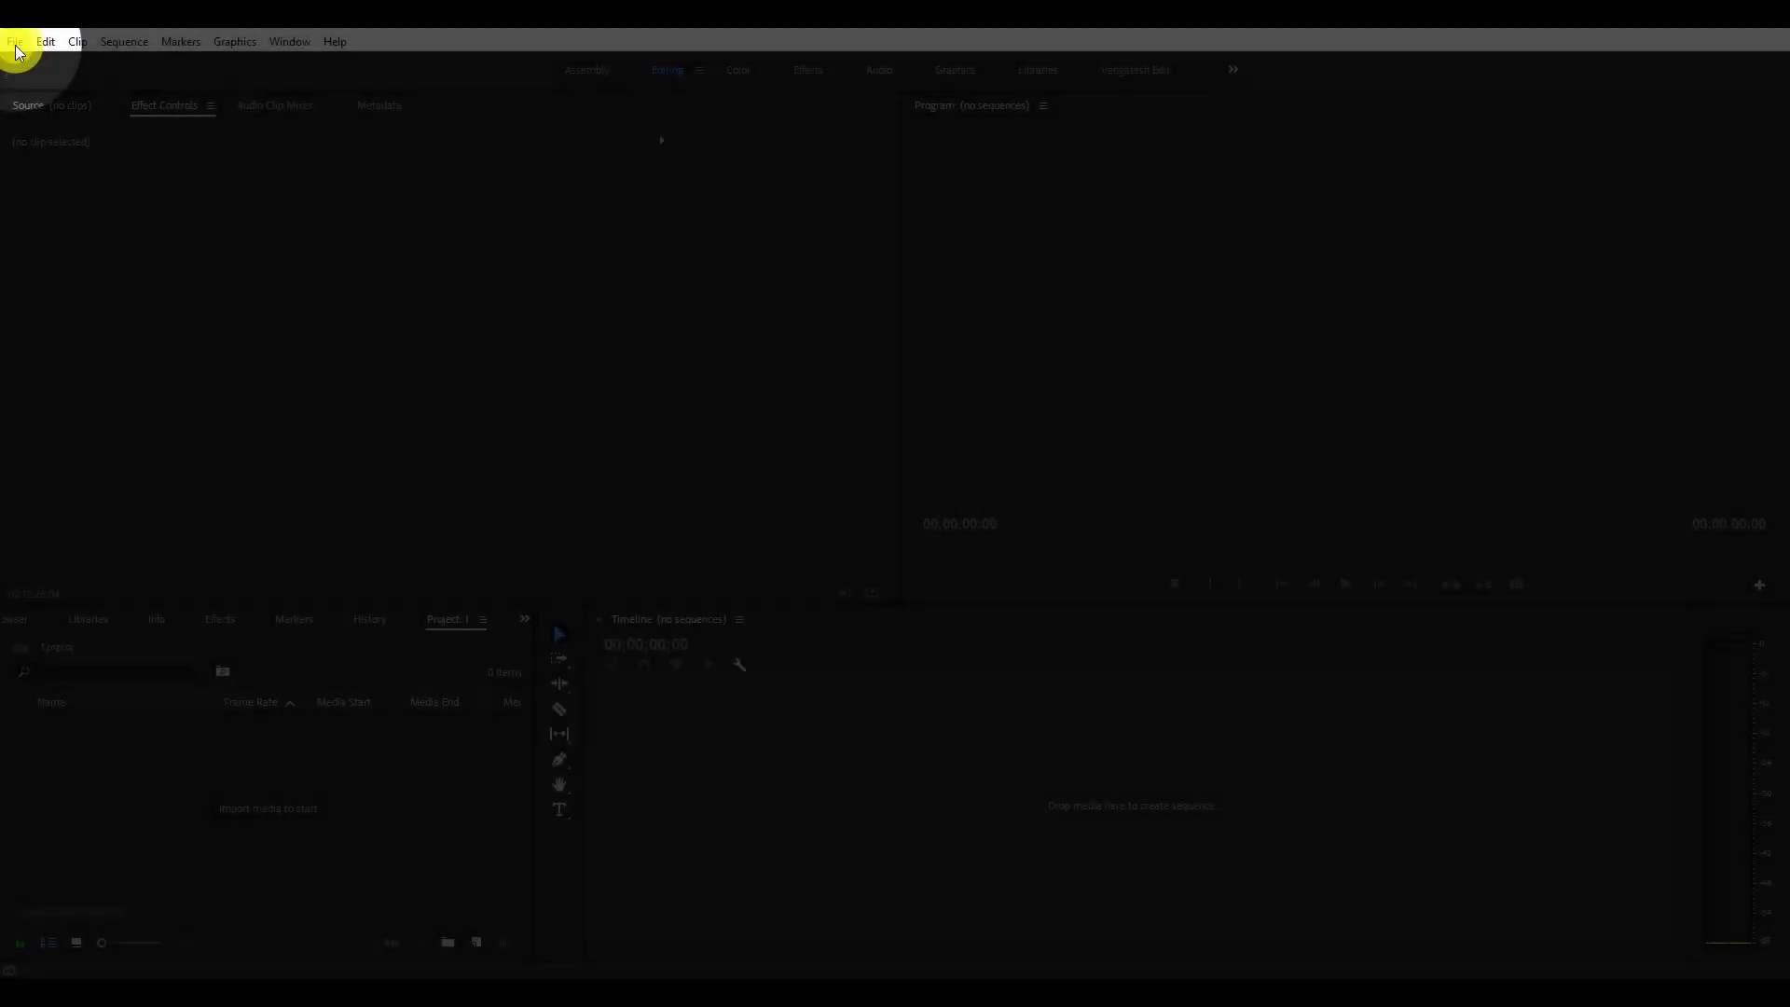
click(16, 42)
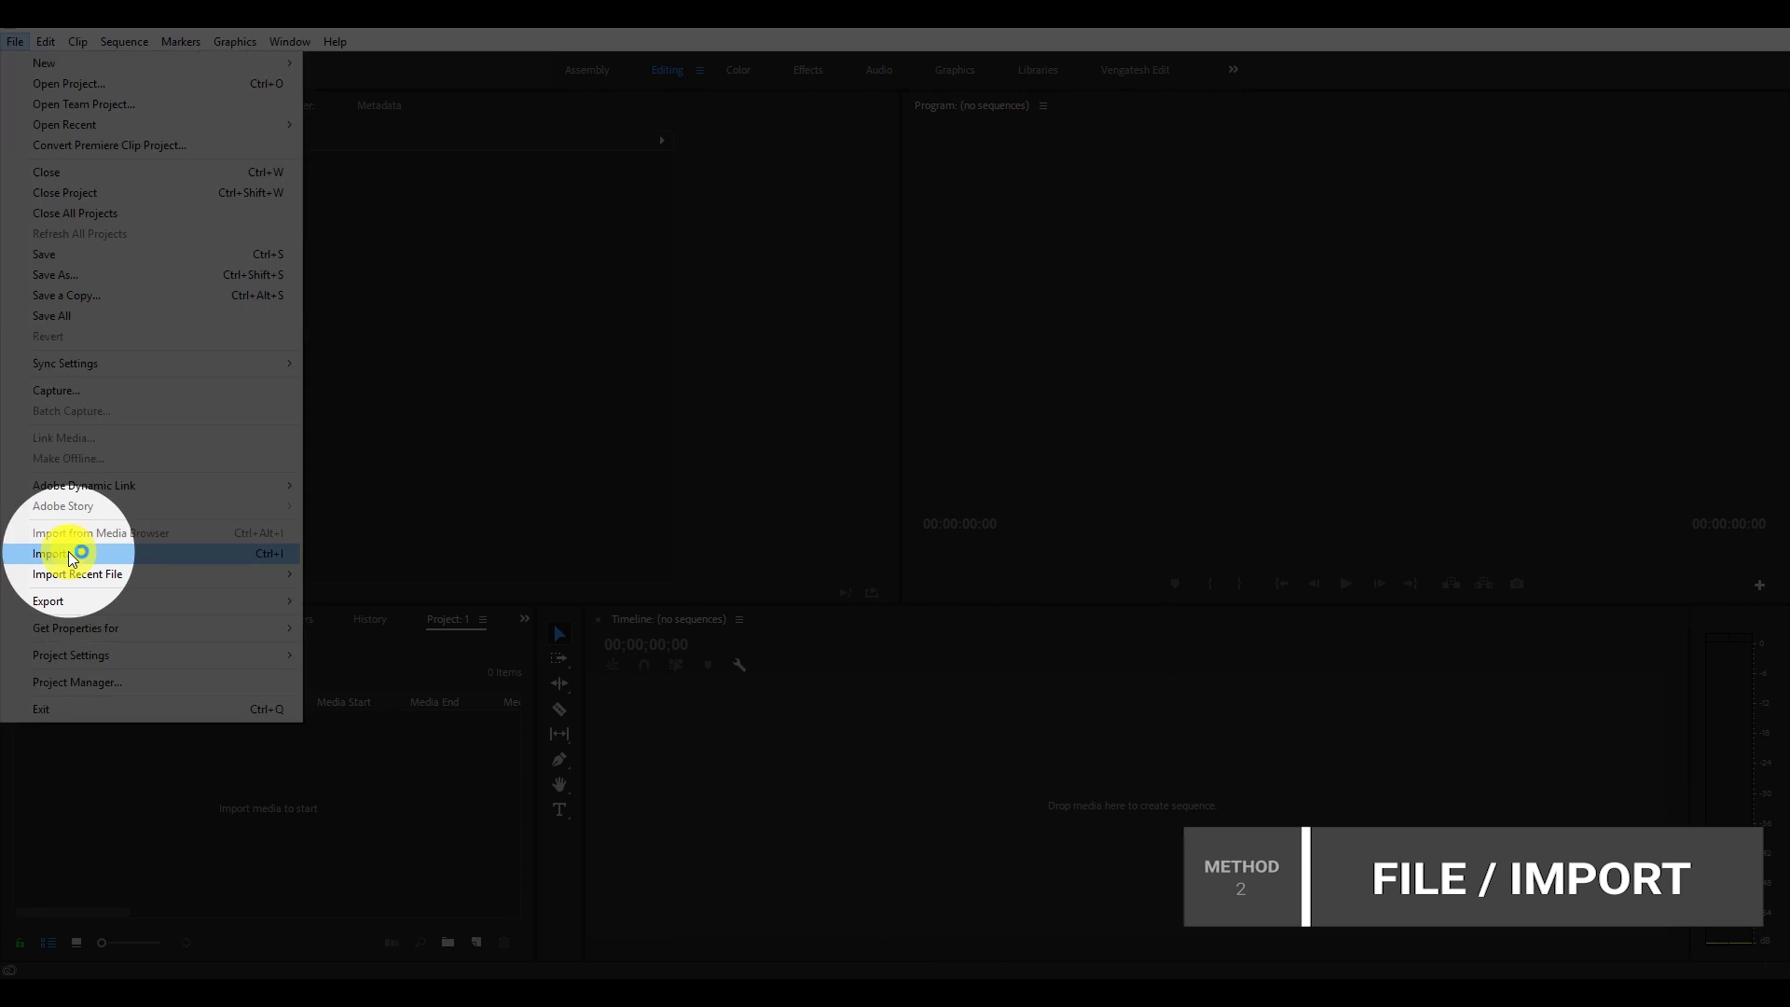
Import Video 13 (1080p) from the Food videos folder with File > Import.
click(69, 552)
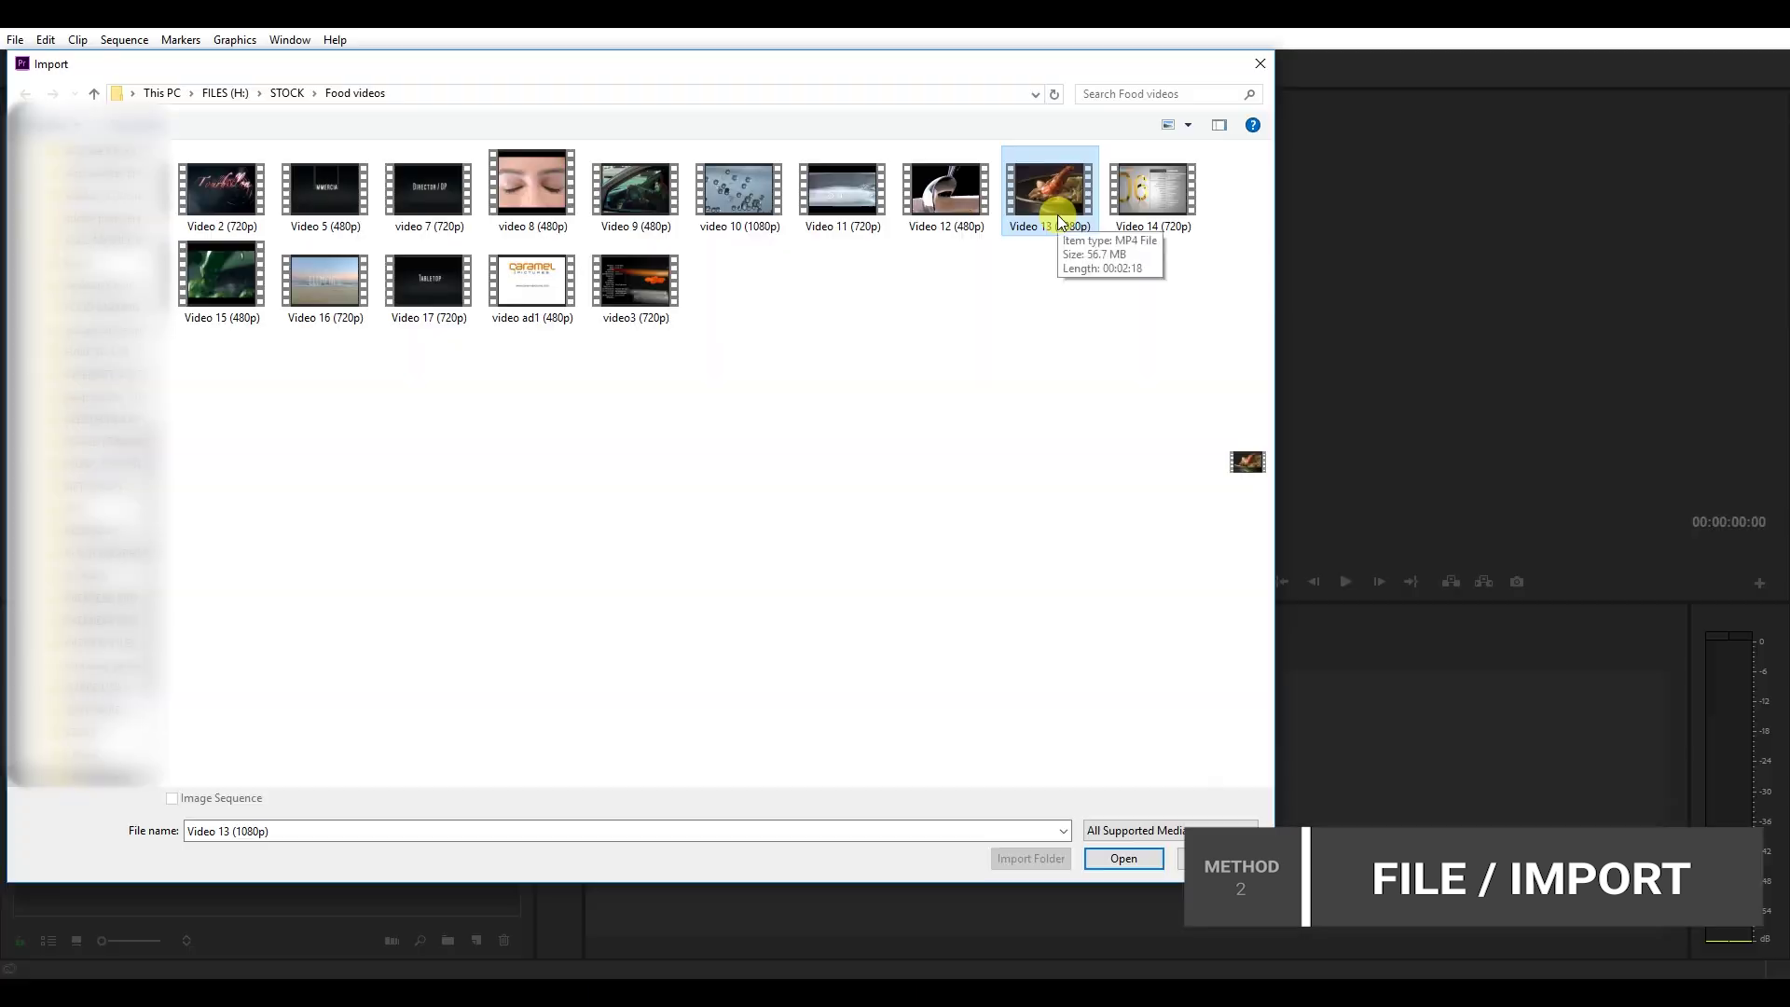
click(1116, 860)
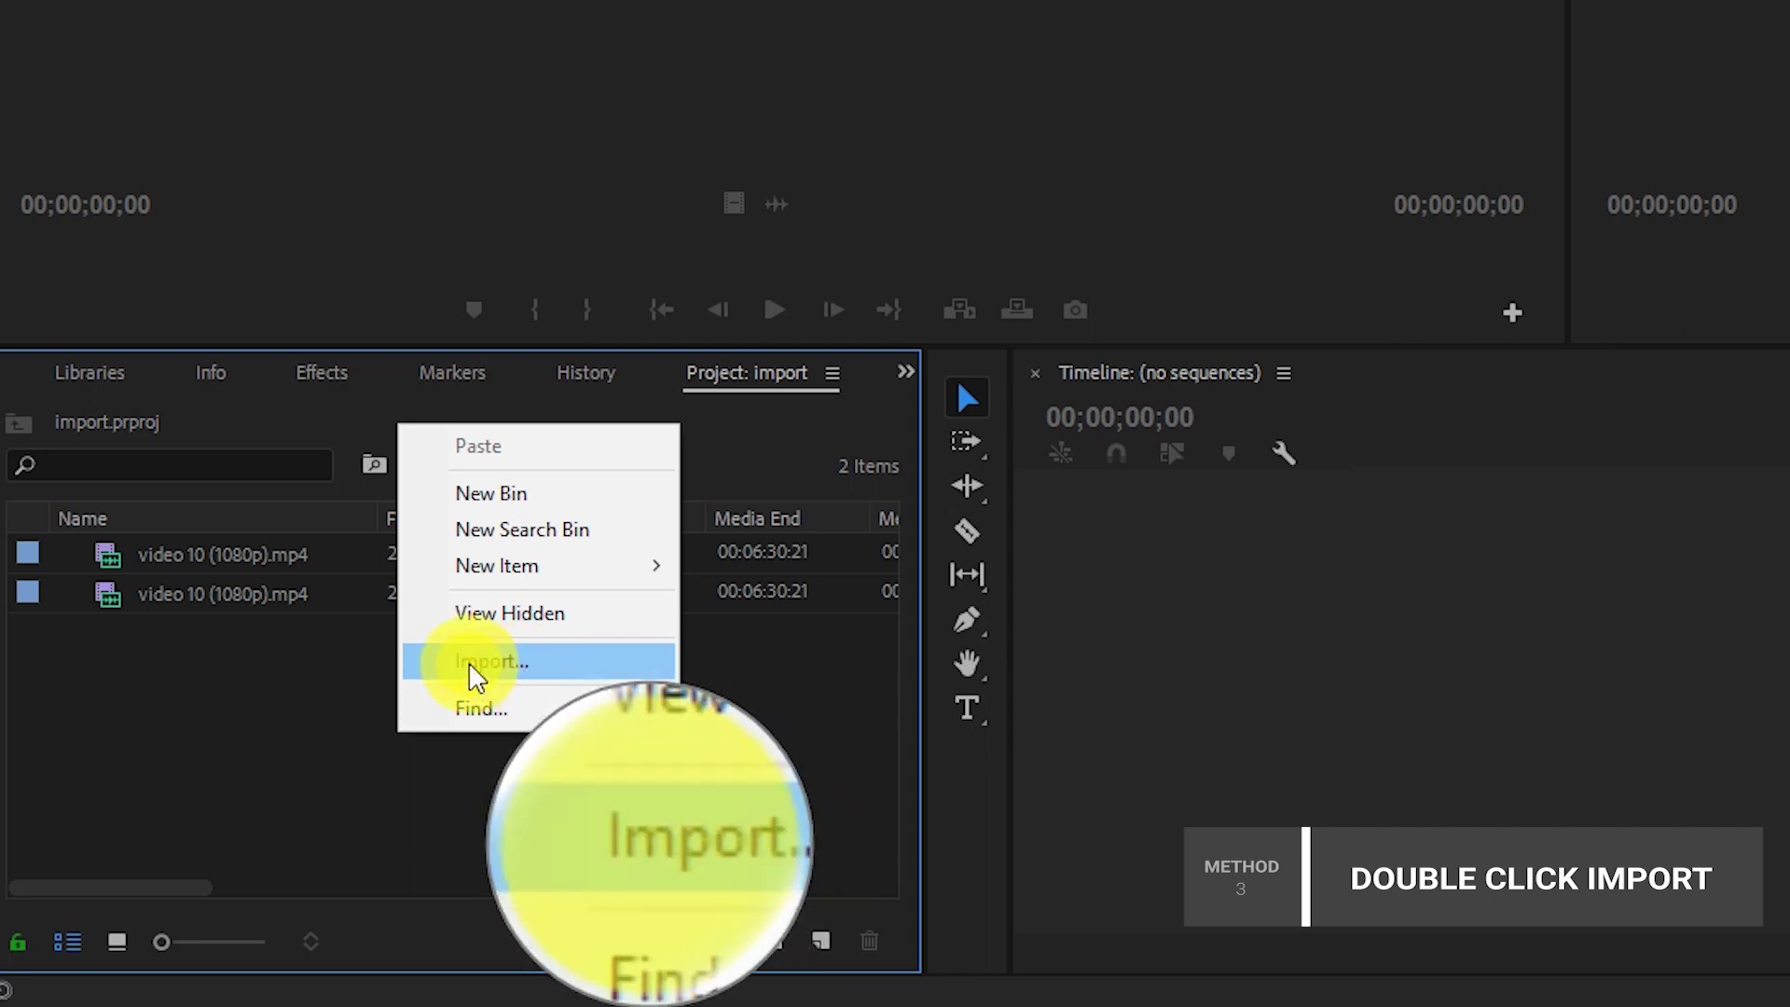
Import a third copy of Video 13 (1080p) from the Project panel's shortcut menu, then deselect it.
click(475, 676)
click(1044, 201)
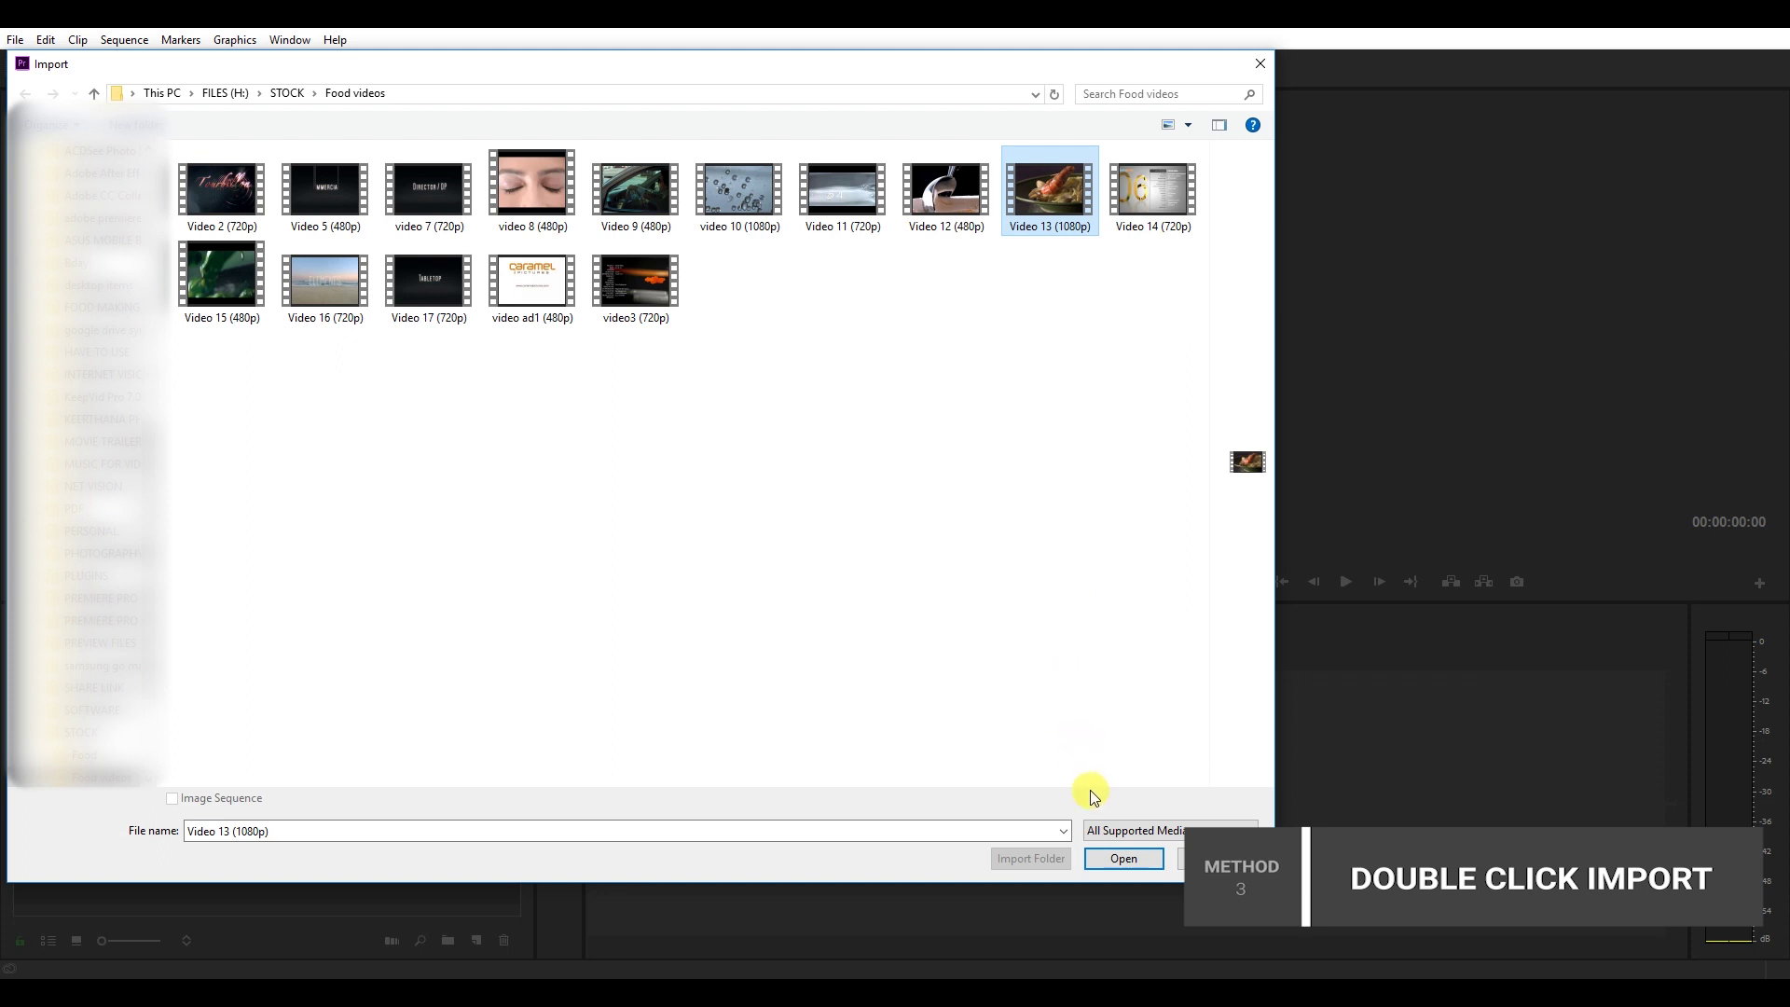
click(1111, 859)
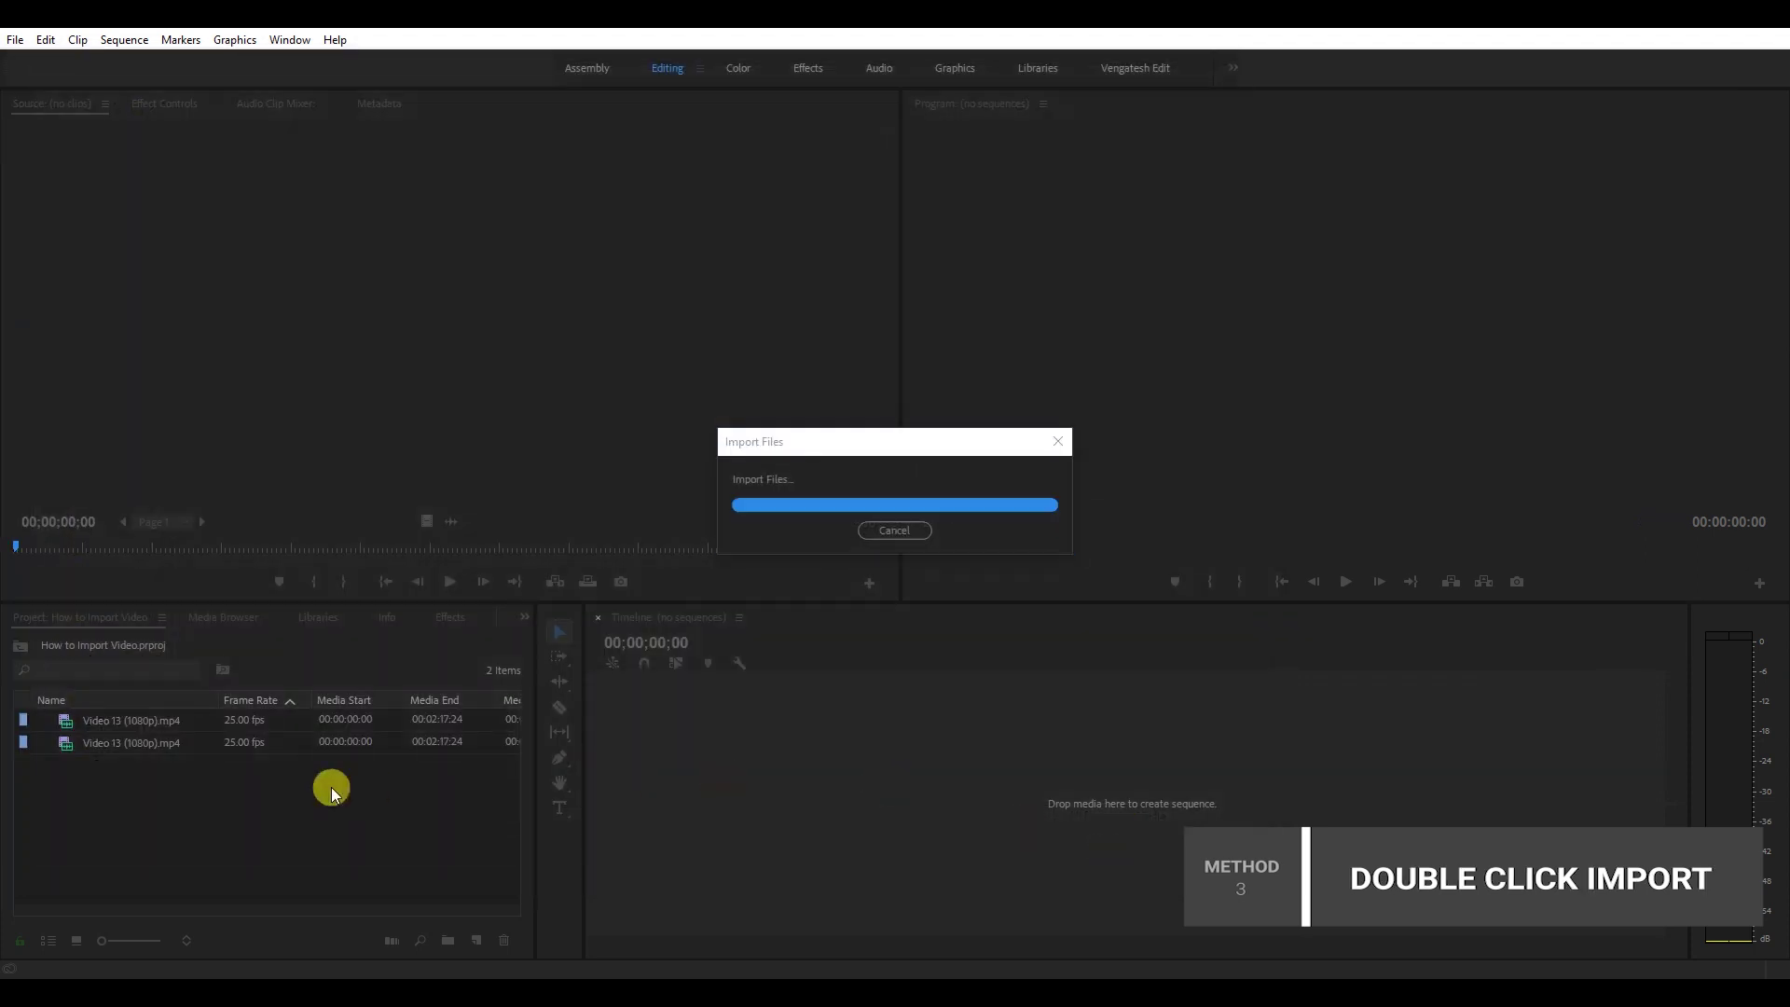
click(291, 809)
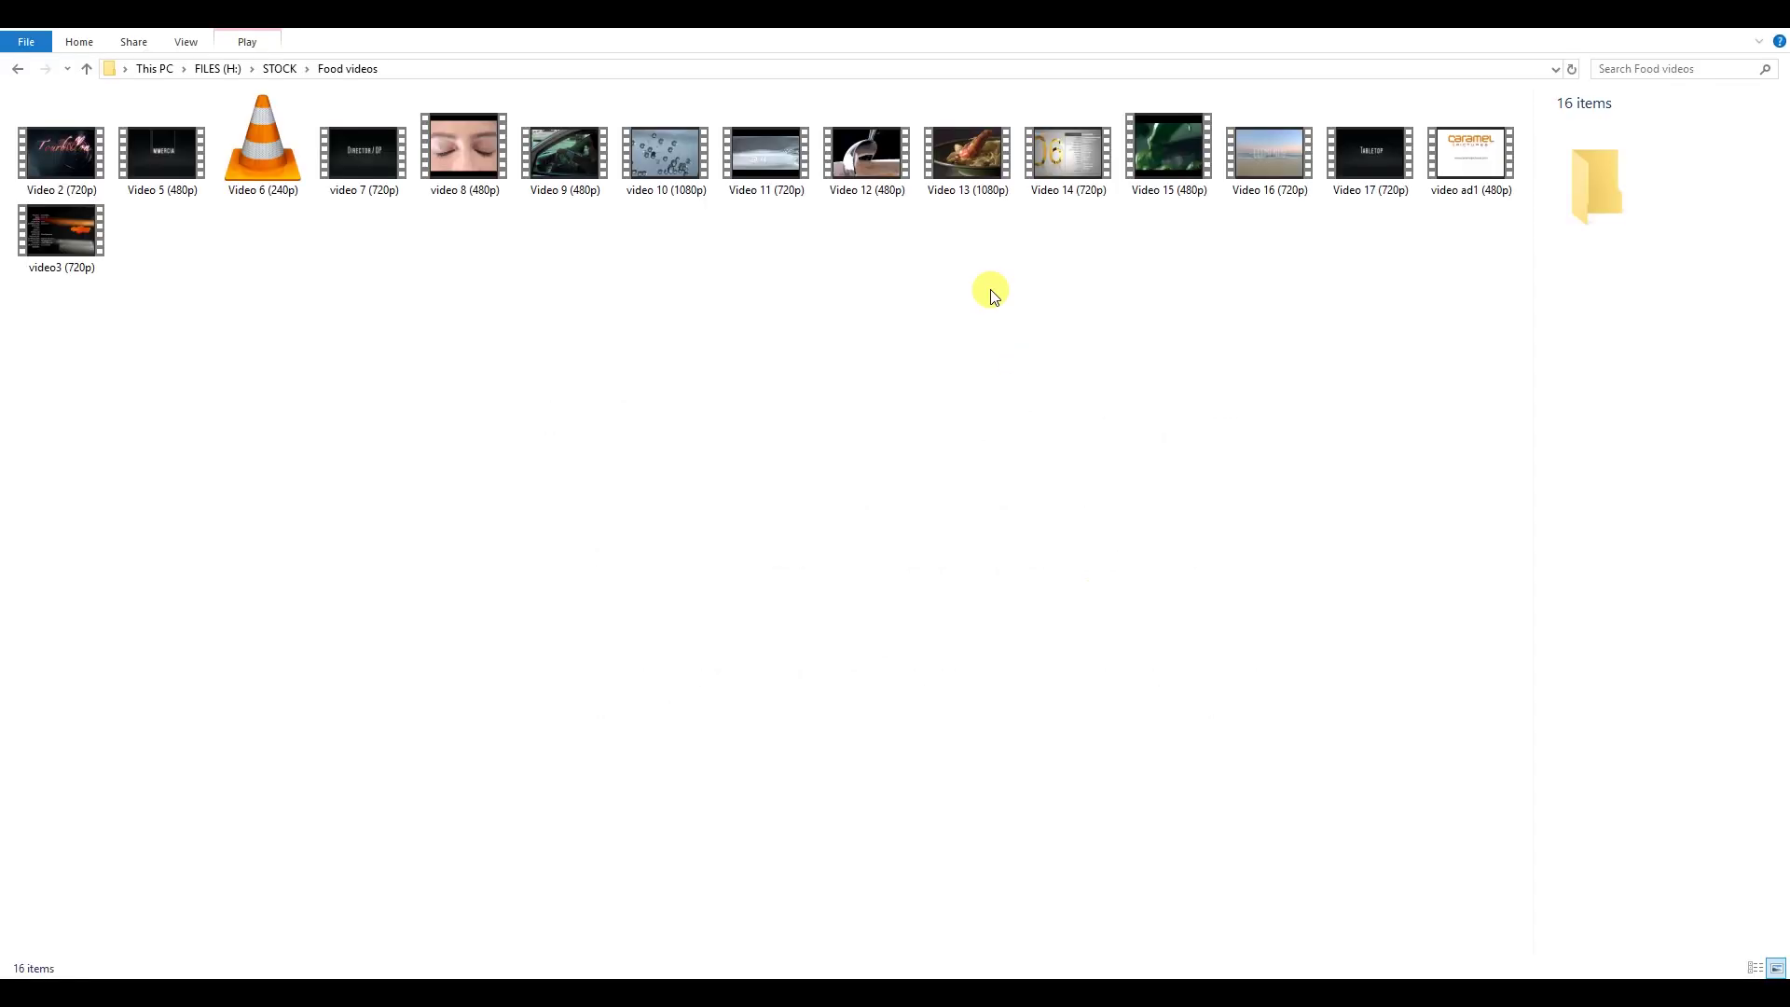
Drag Video 13 (1080p) out of File Explorer over Premiere Pro's empty Project panel.
drag(959, 168, 745, 525)
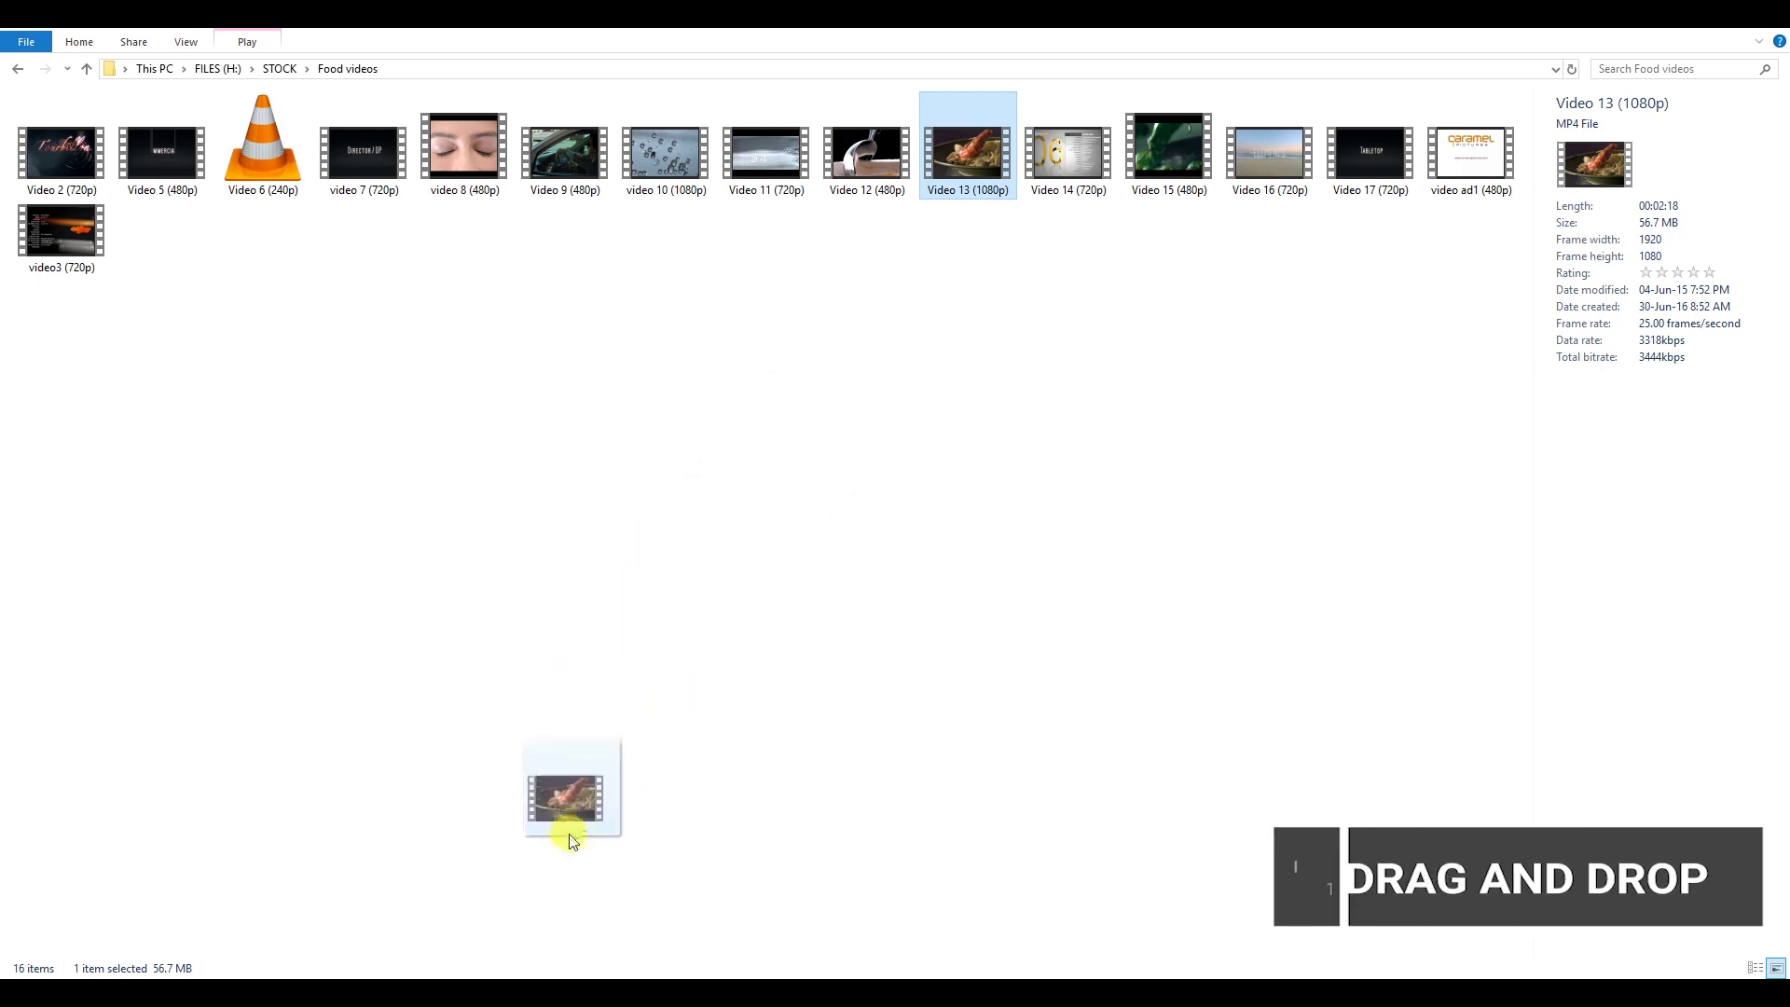
mouse_move(746, 530)
mouse_down()
mouse_move(483, 978)
mouse_move(423, 803)
mouse_up()
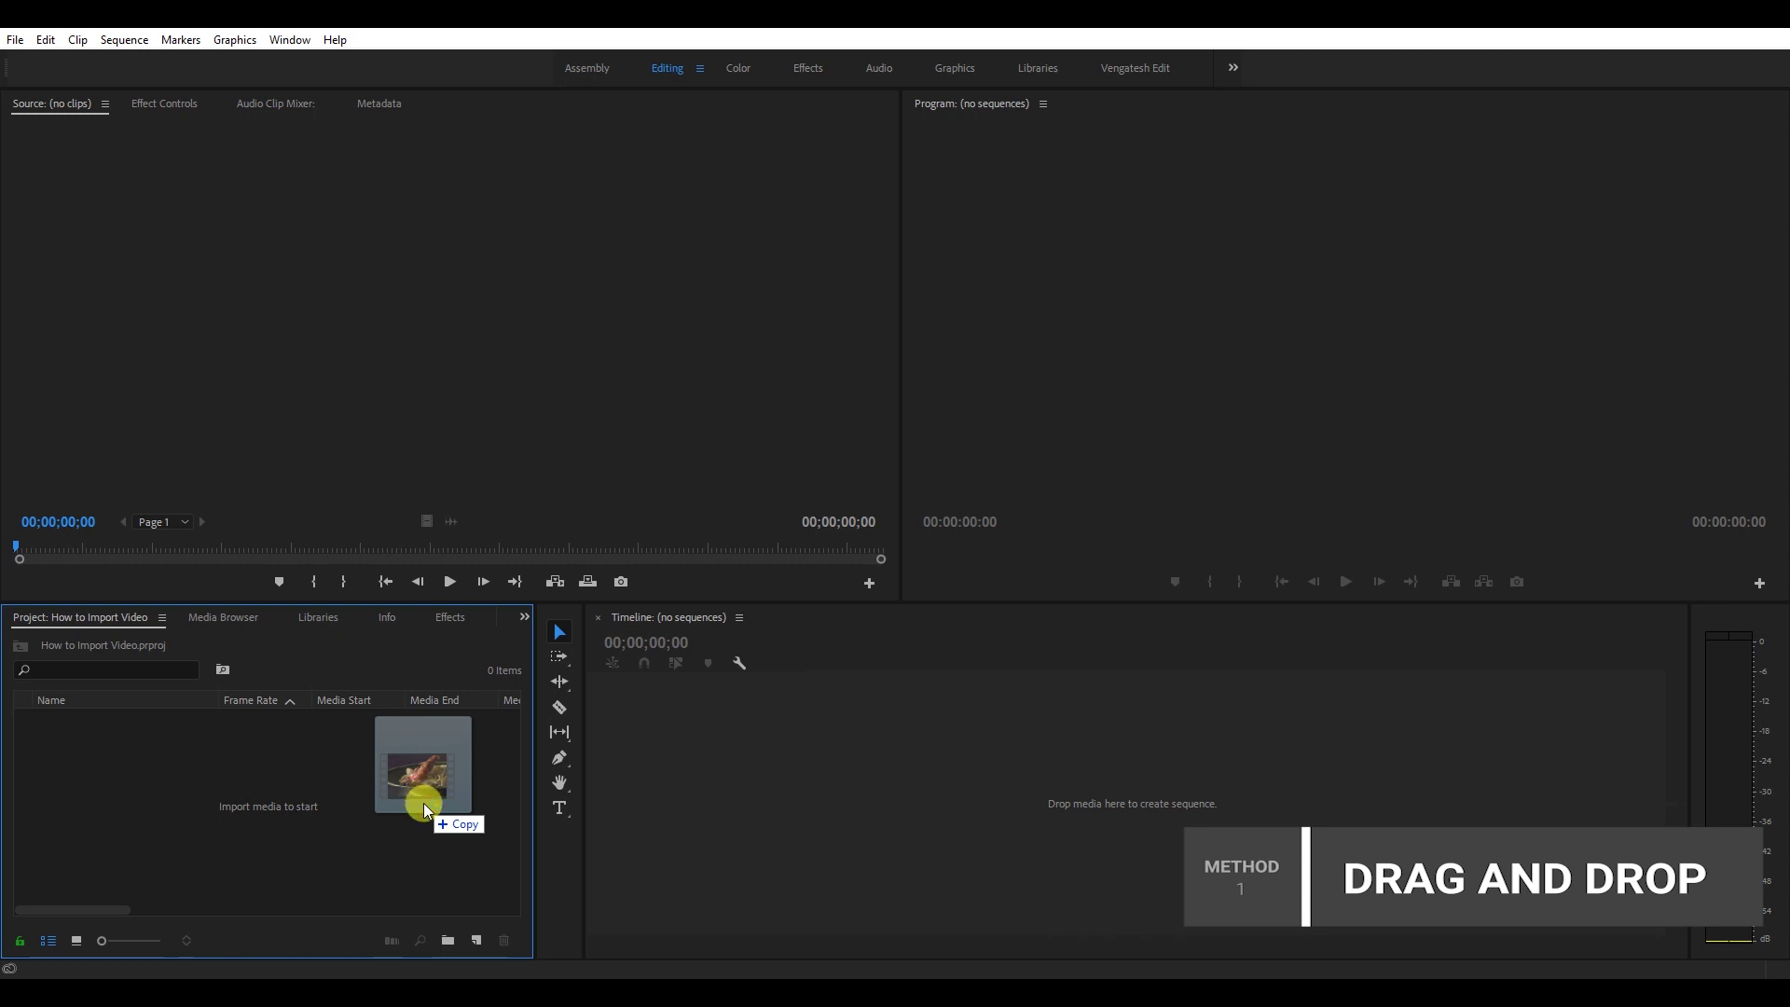
Drop Video 13 (1080p) onto the How to Import Video project's Project panel.
drag(424, 802, 423, 803)
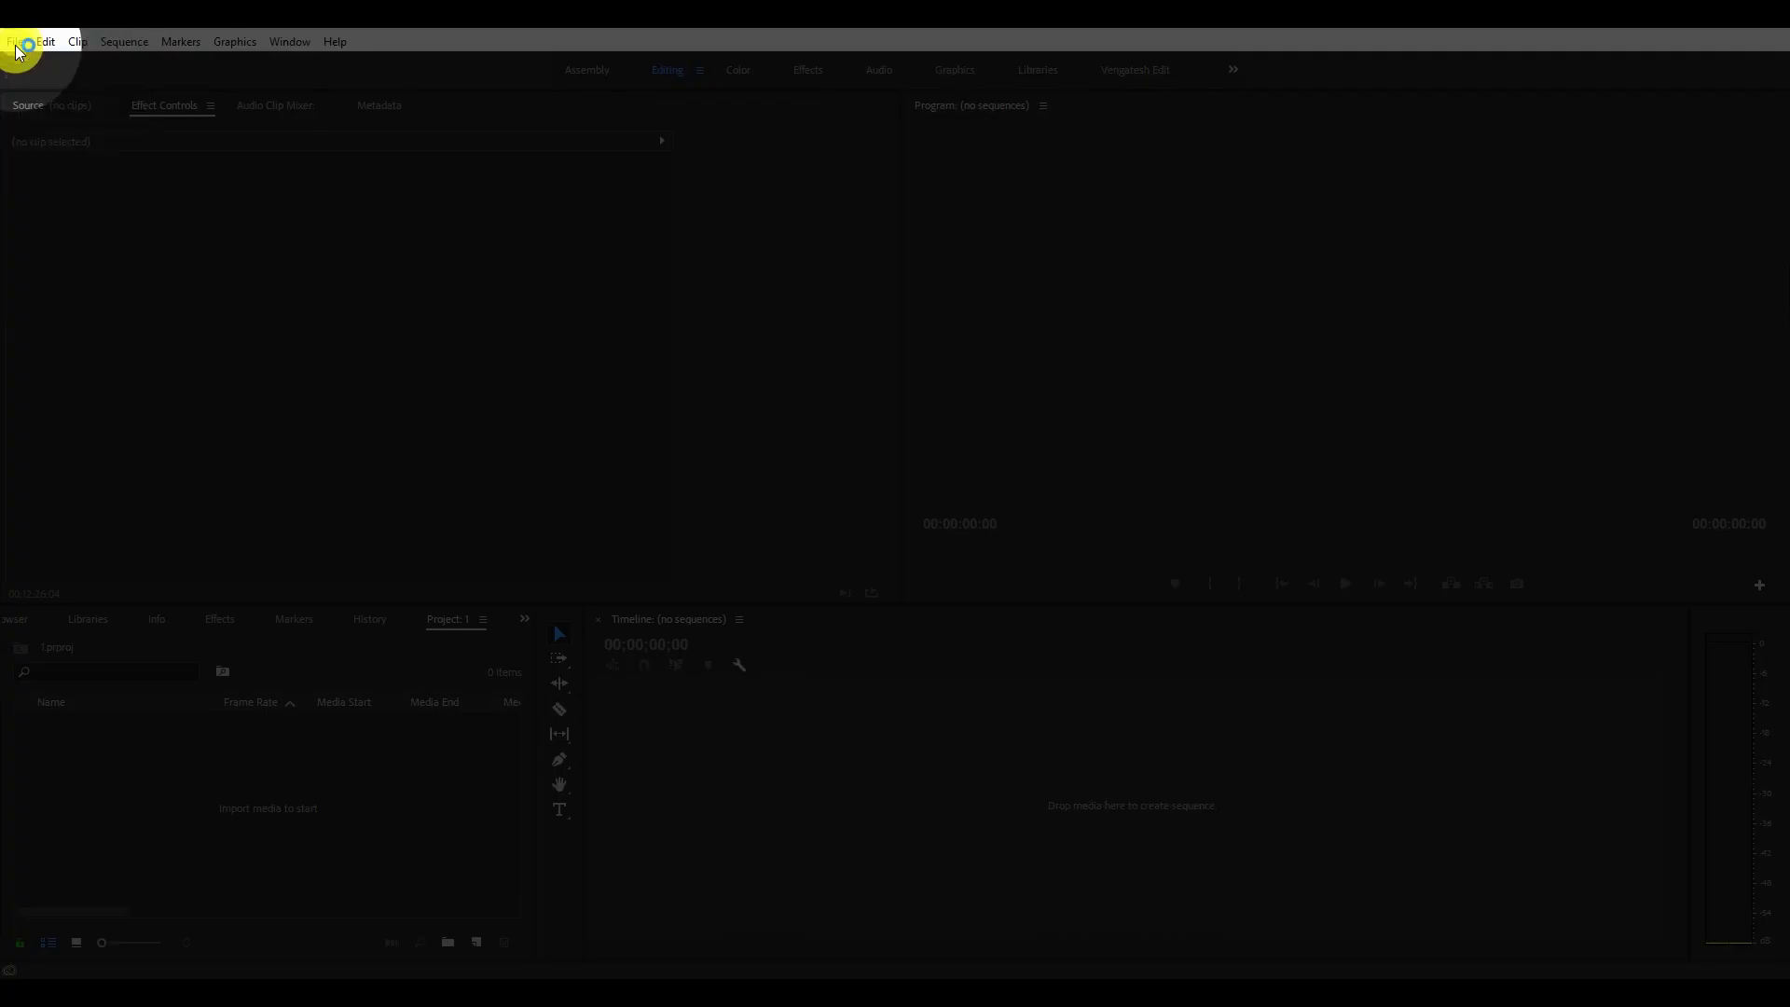
Import Video 12, Video 9 and Video 5 (480p) together with File > Import.
click(16, 45)
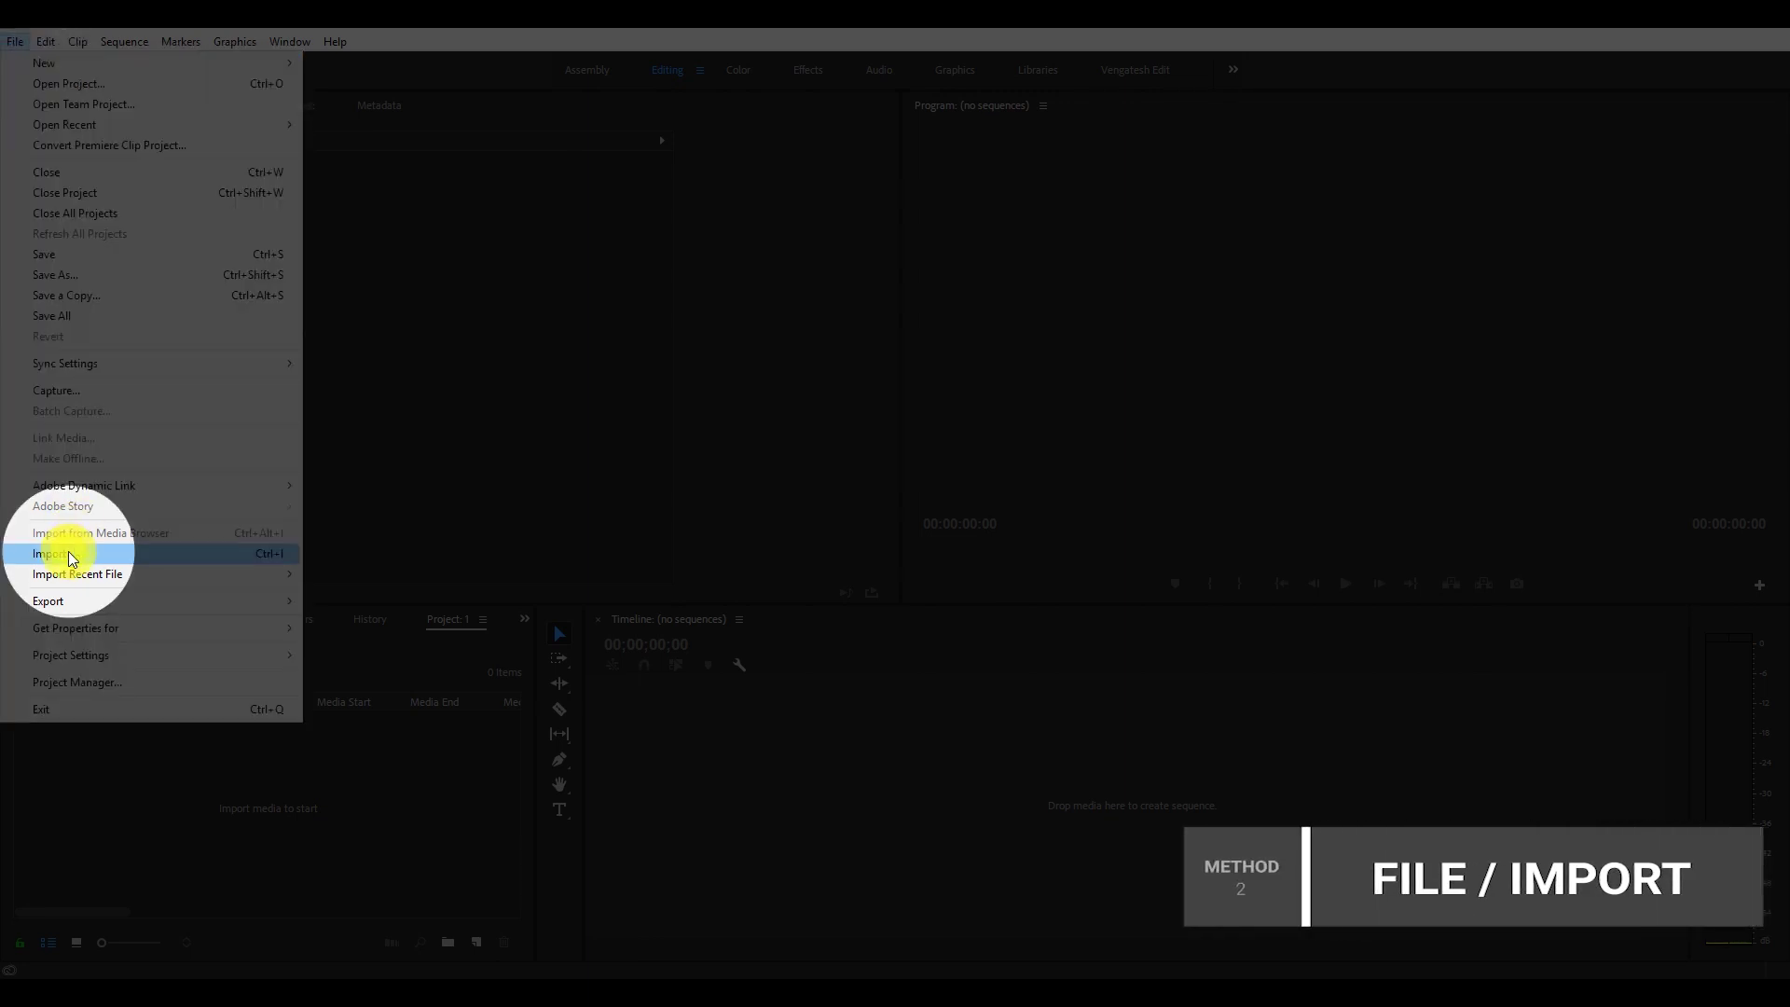
click(69, 553)
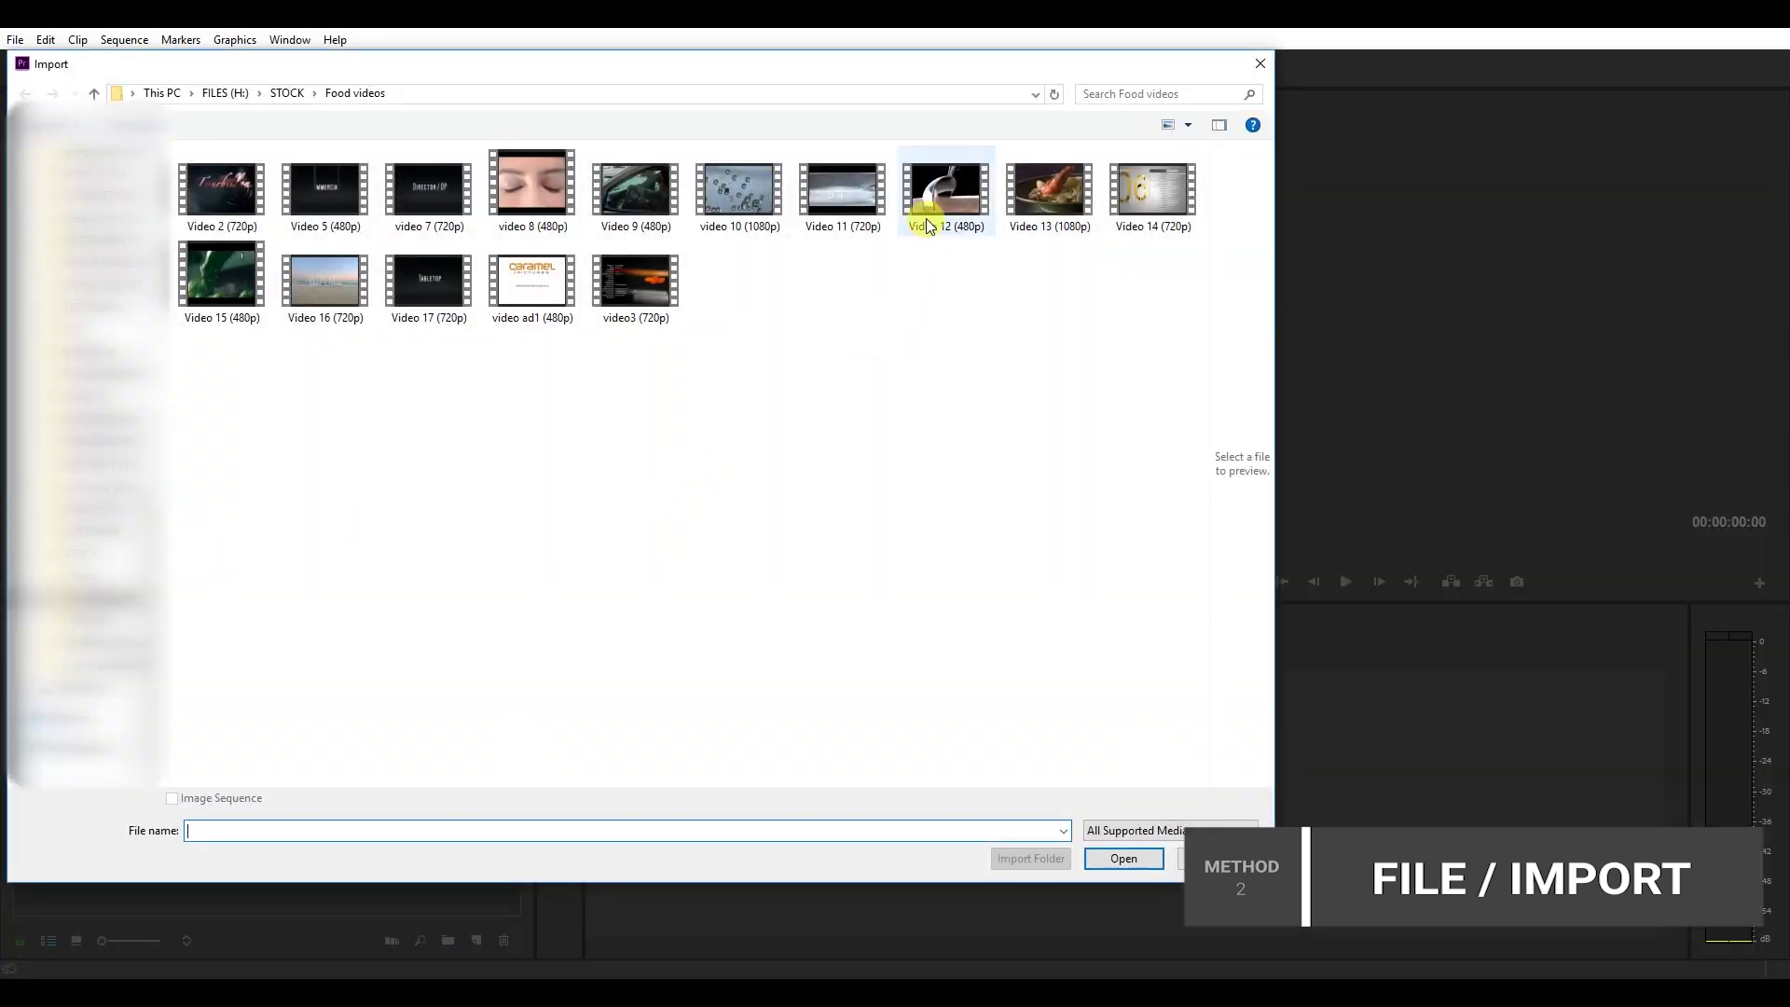
click(930, 239)
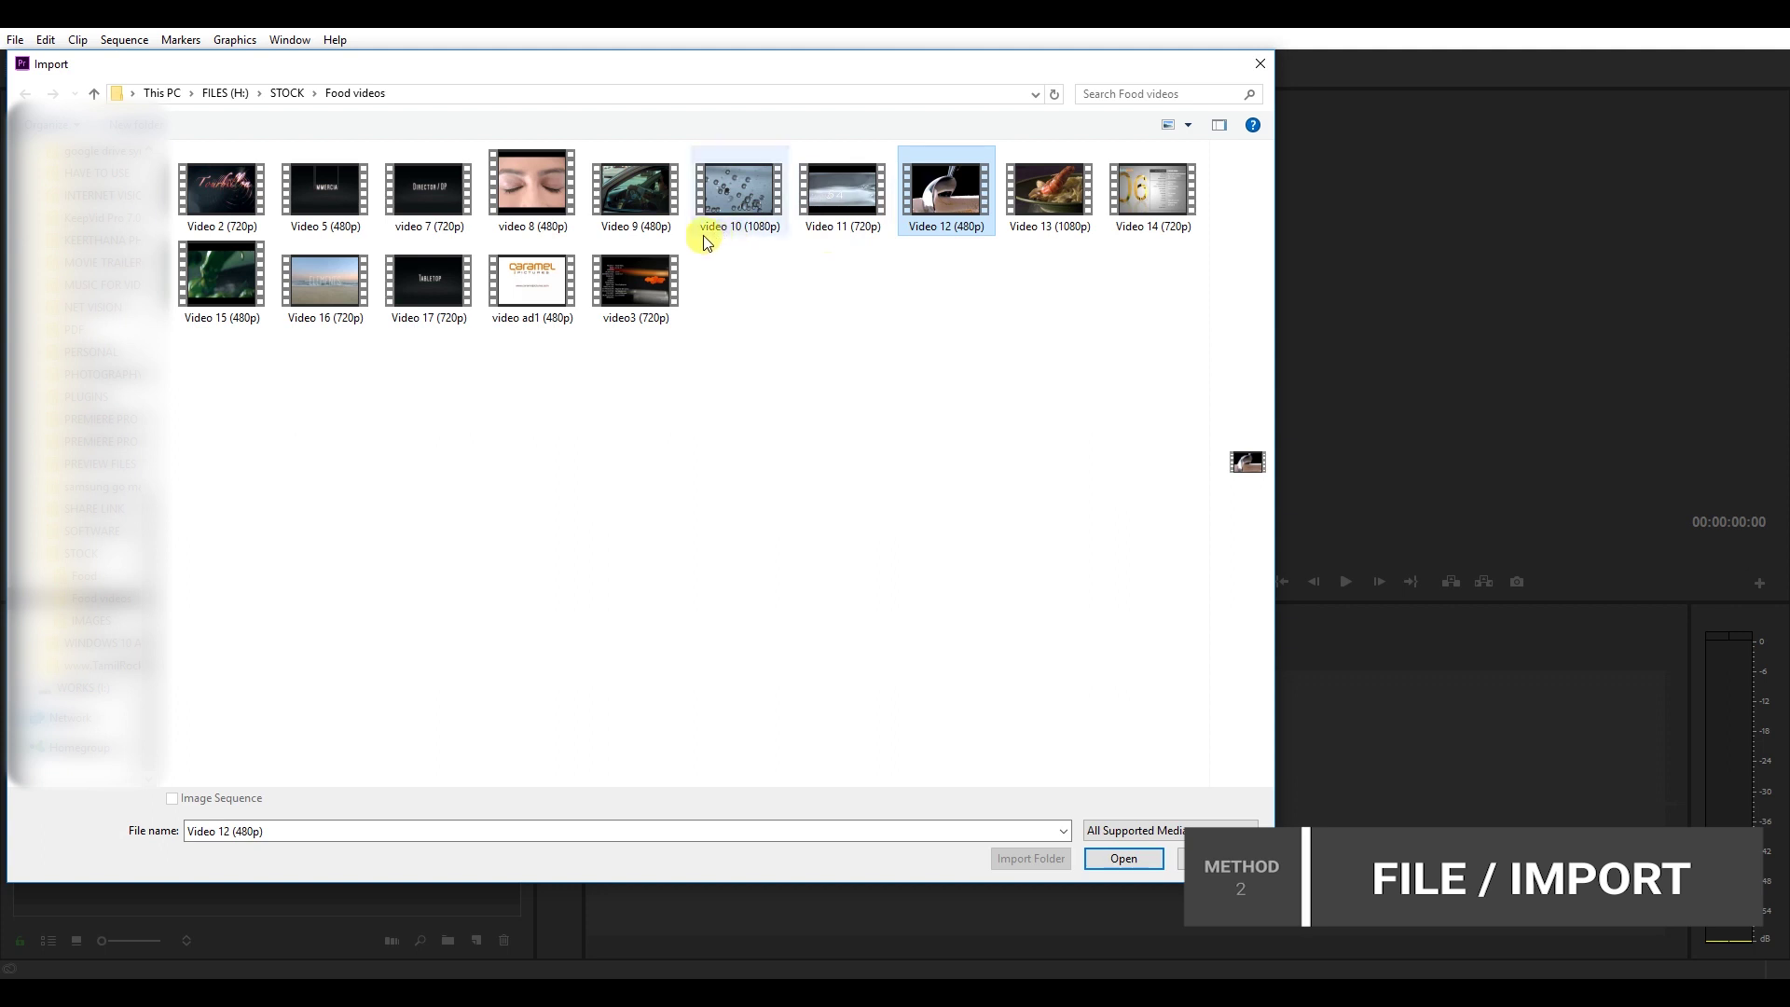
ctrl+click(648, 219)
ctrl+click(299, 210)
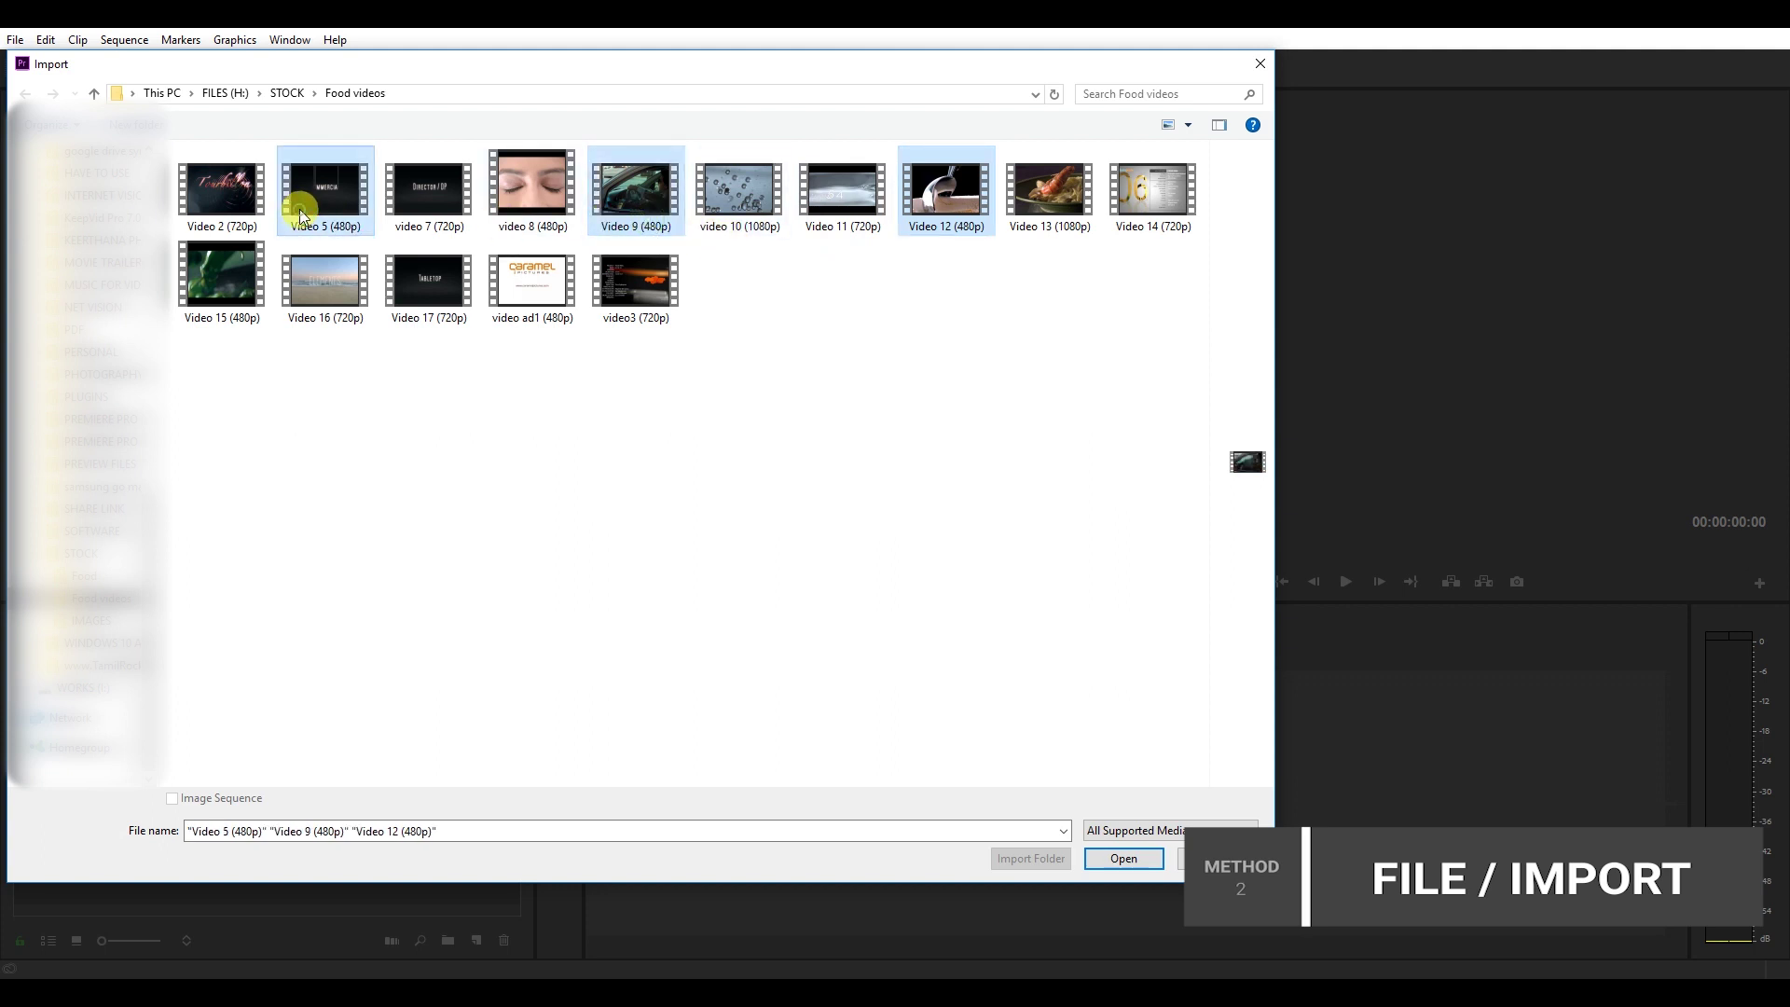
click(1119, 864)
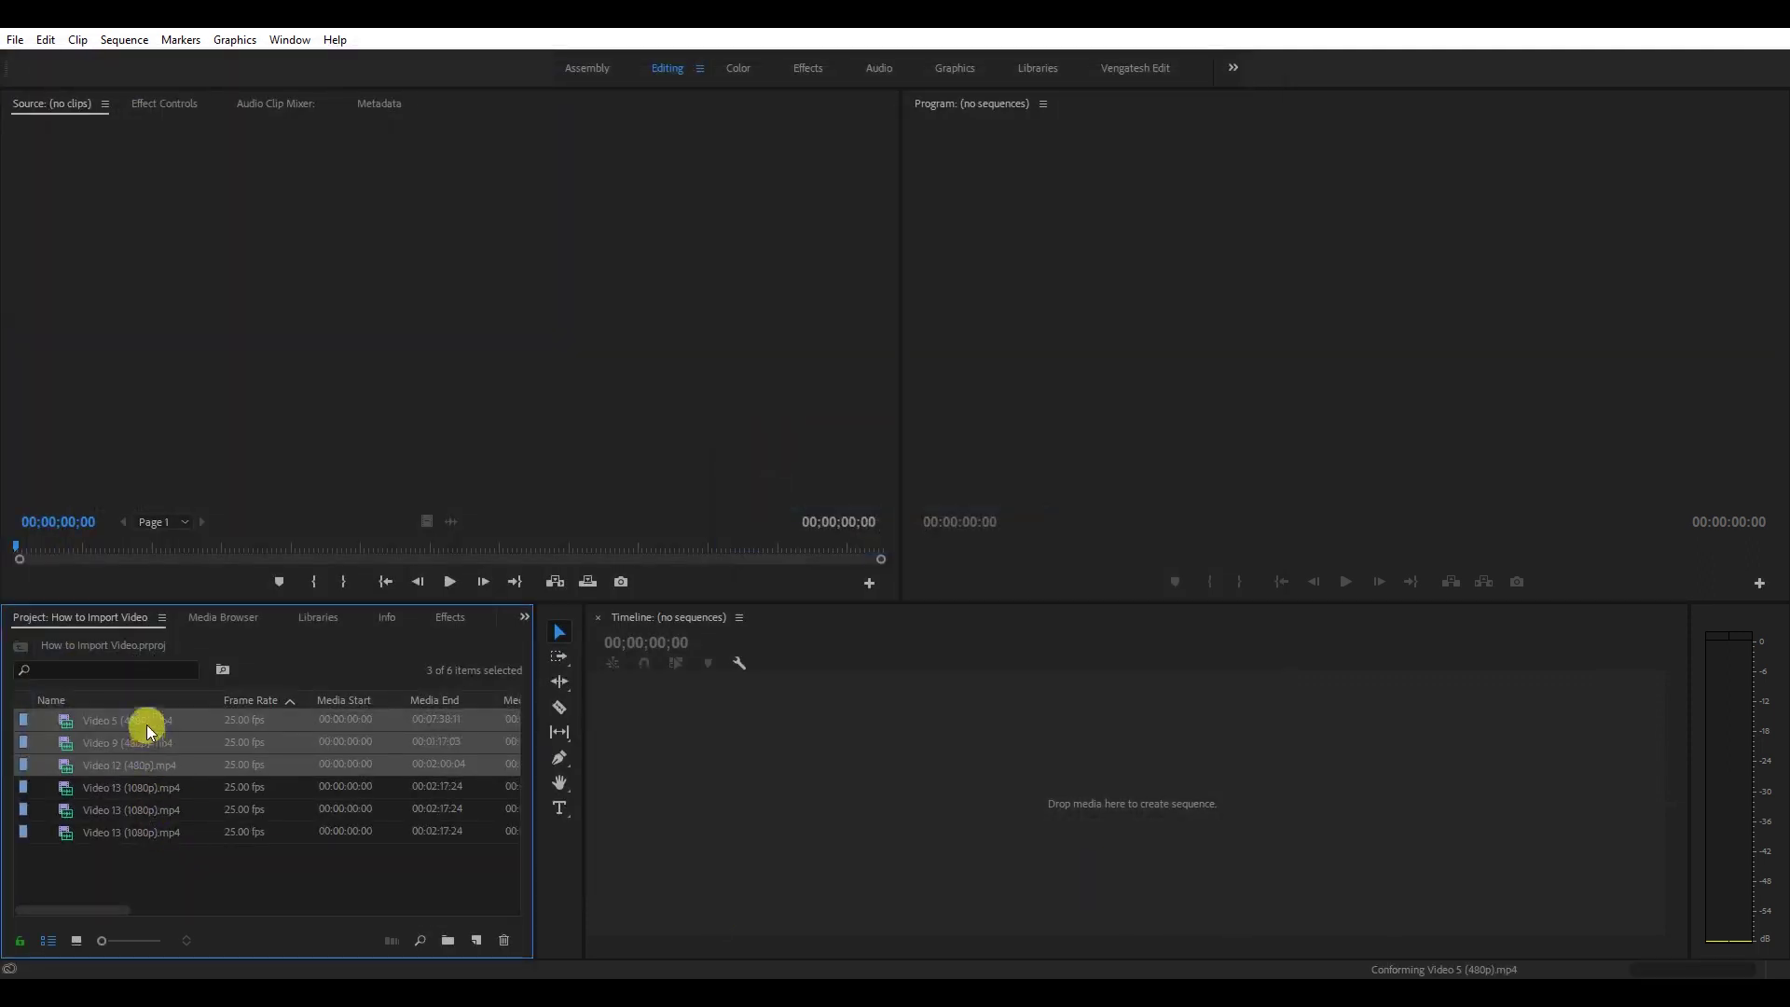
Open Import by double-clicking the empty Project panel; select video3, Video 9, Video 12, Video 17, Video 5.
click(180, 869)
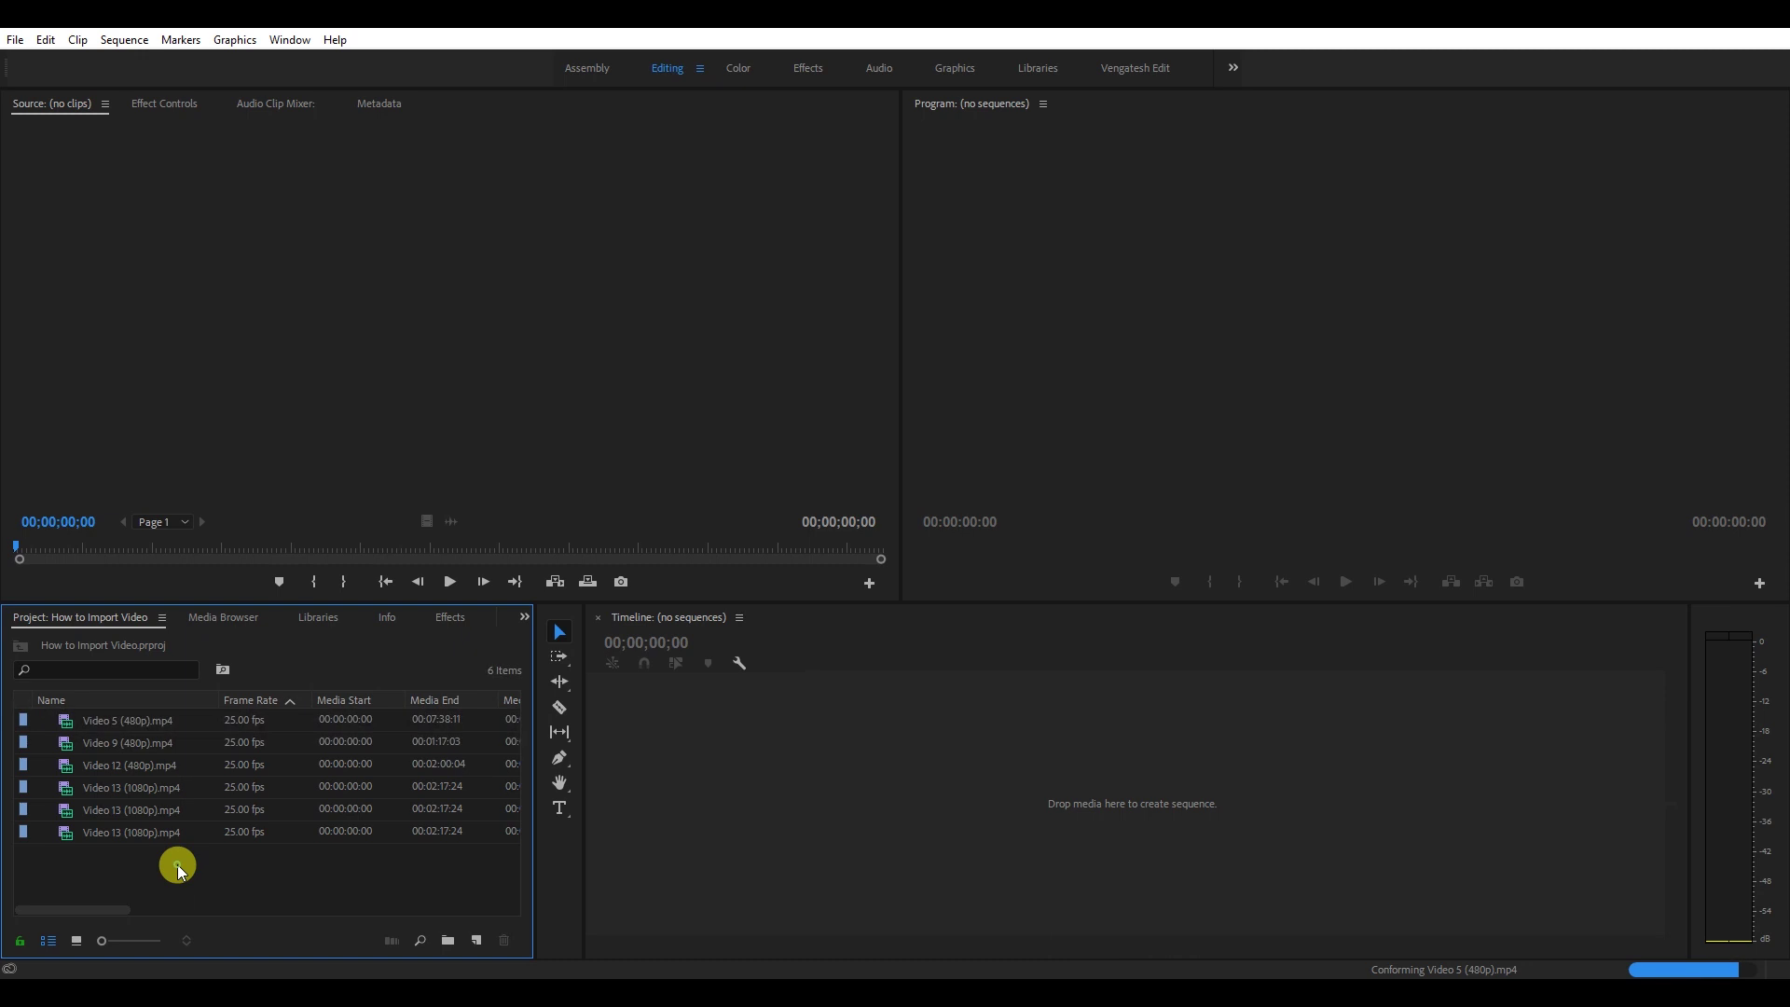
double_click(180, 868)
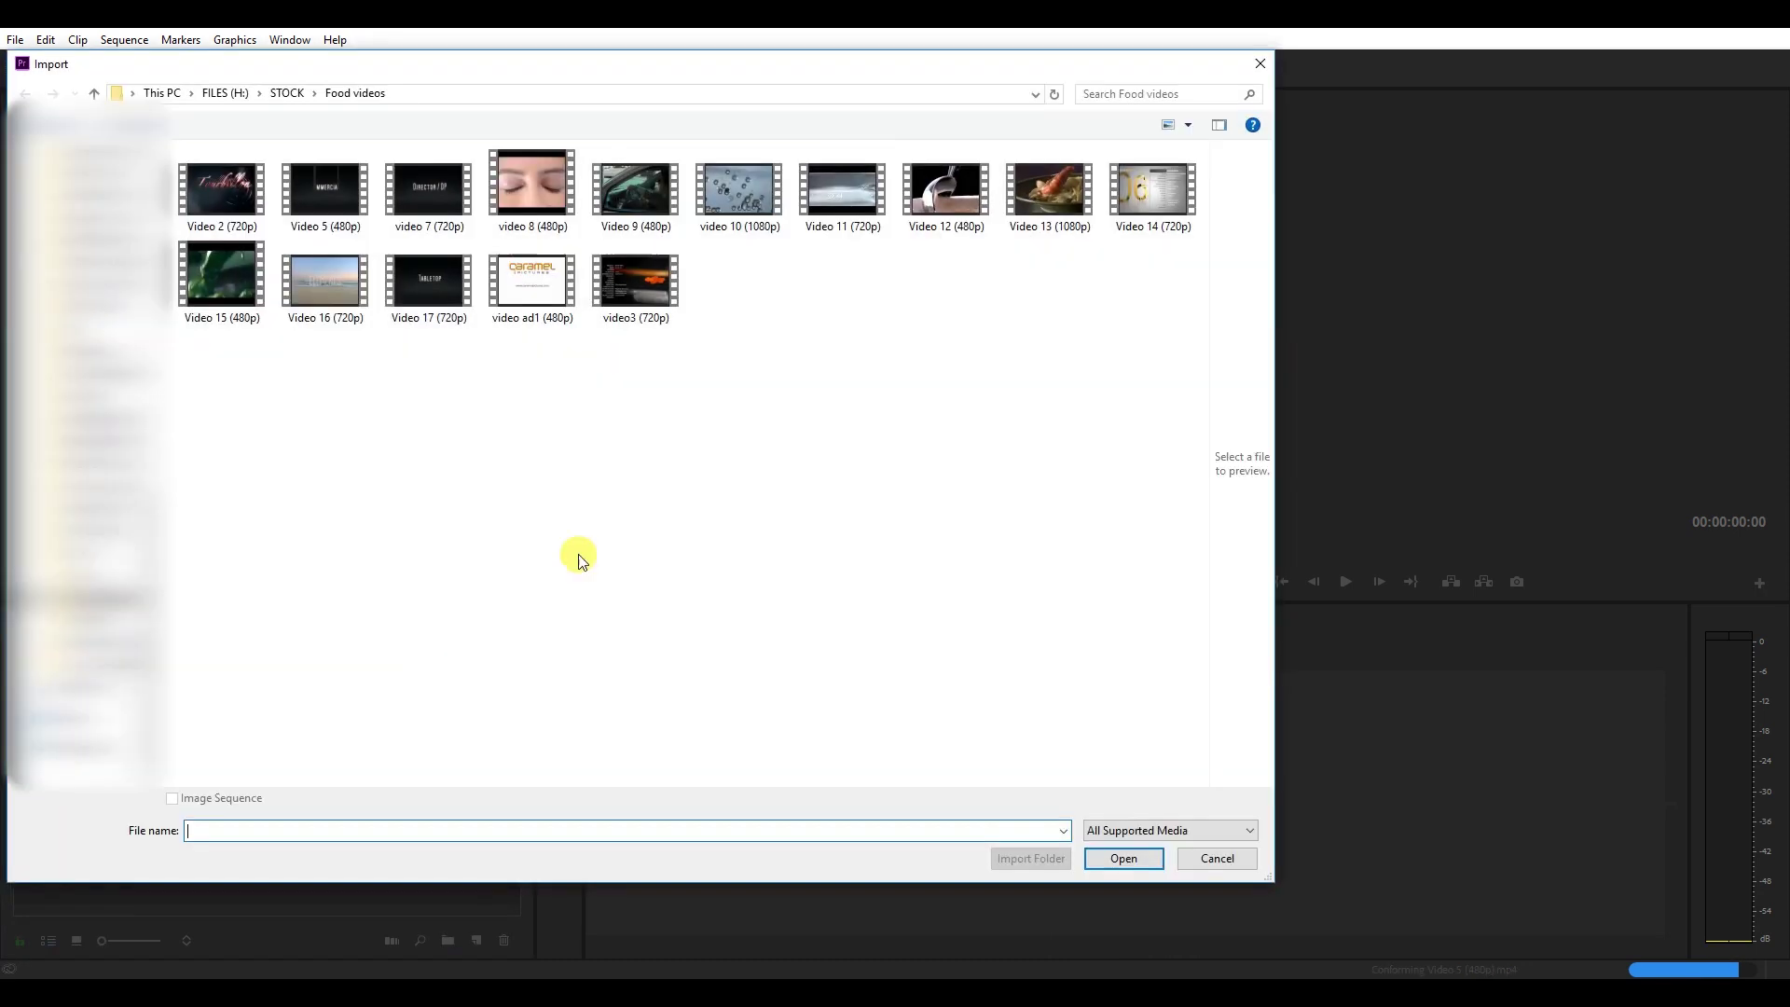
click(624, 300)
ctrl+click(636, 222)
ctrl+click(943, 220)
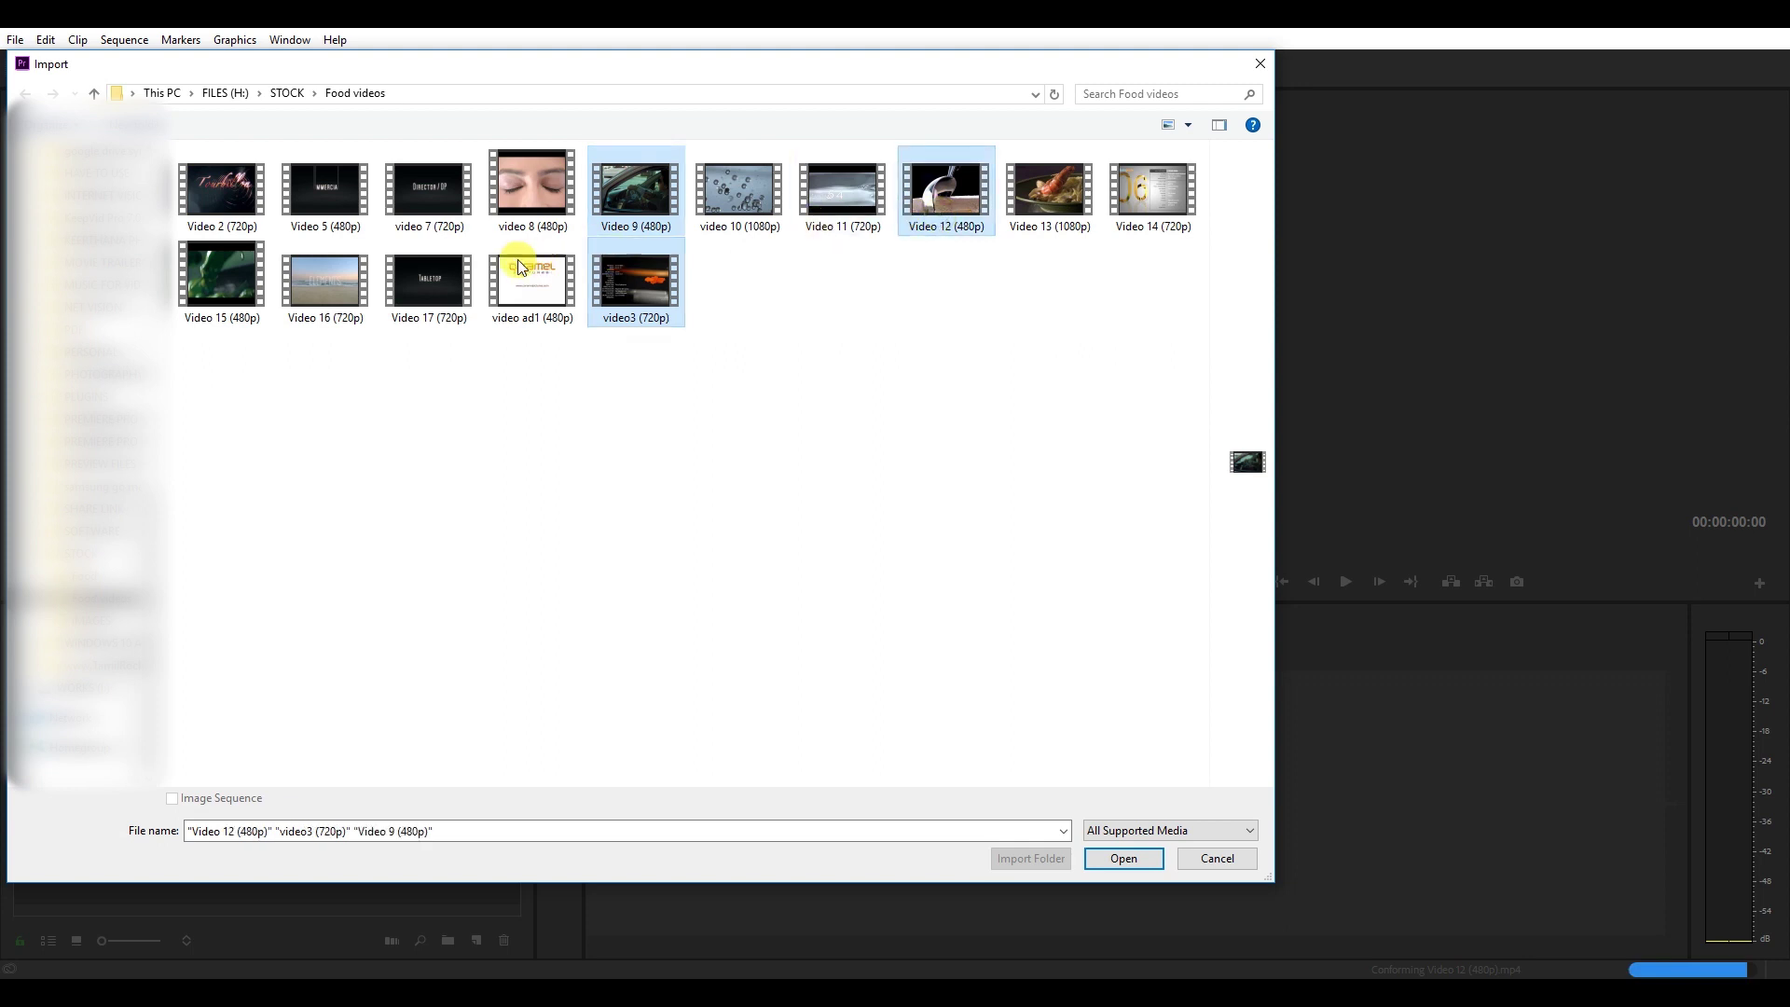
ctrl+click(431, 296)
ctrl+click(332, 216)
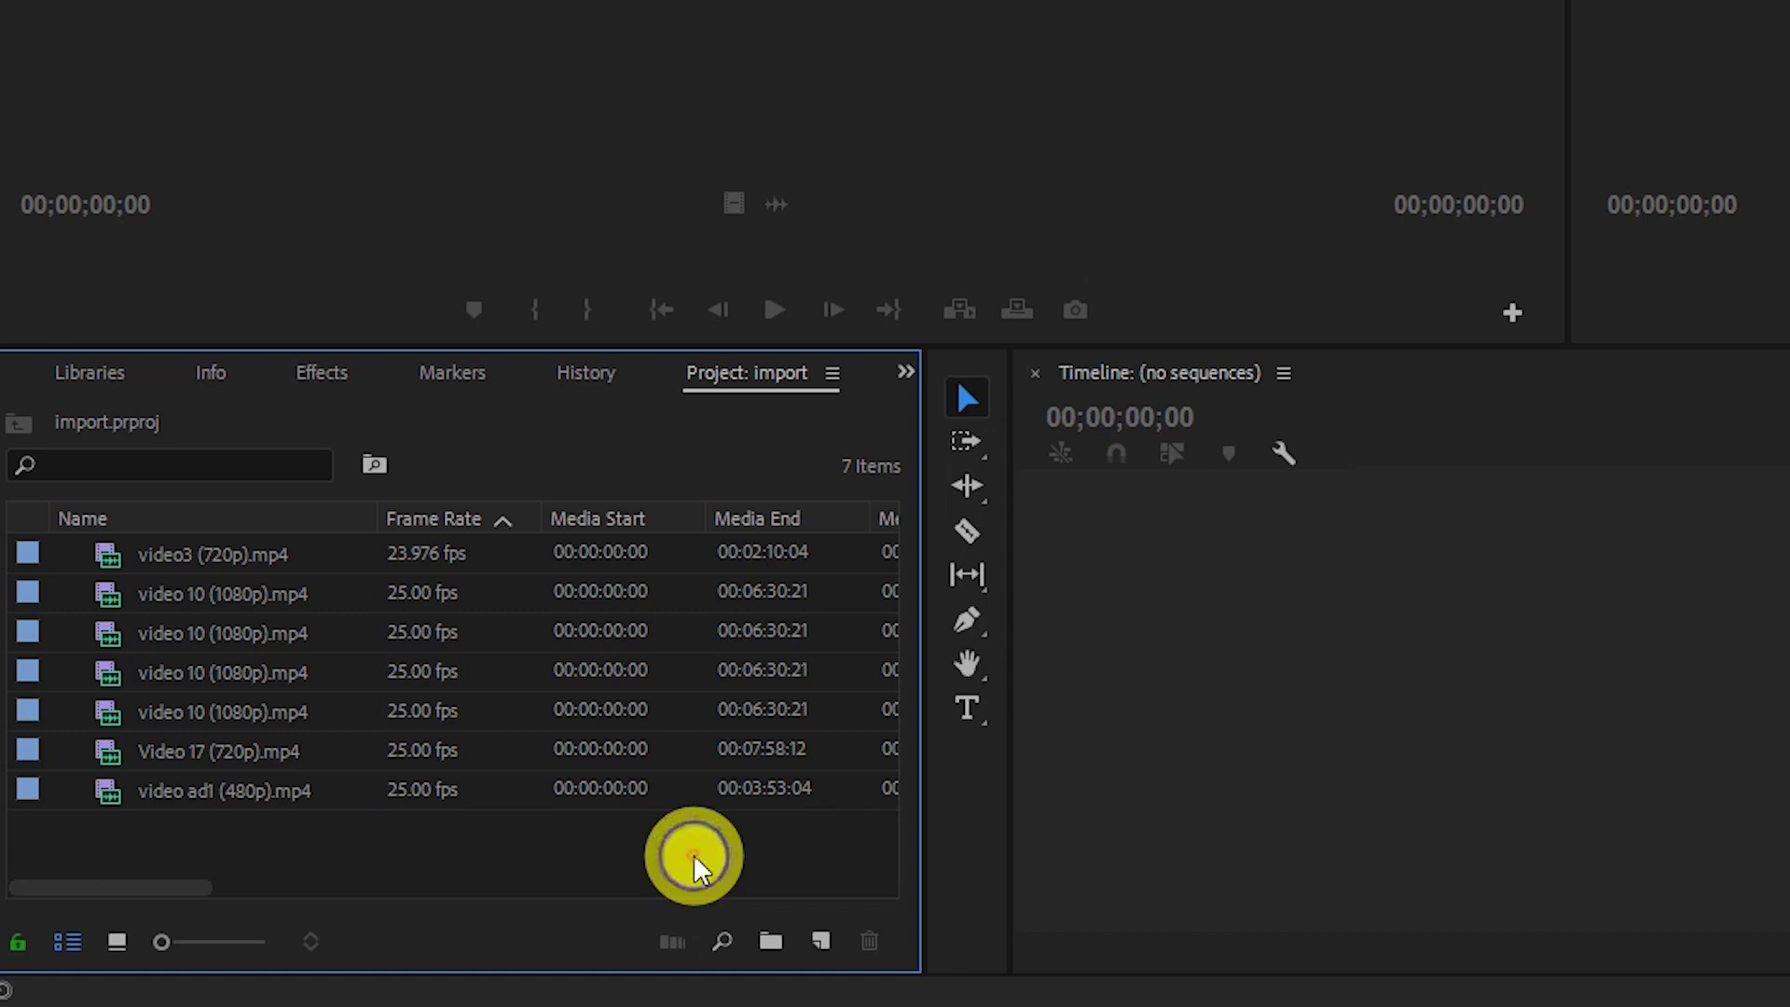
Open Import from the Project panel's shortcut menu and select video3, Video 9, Video 12, Video 17.
right_click(694, 858)
click(767, 788)
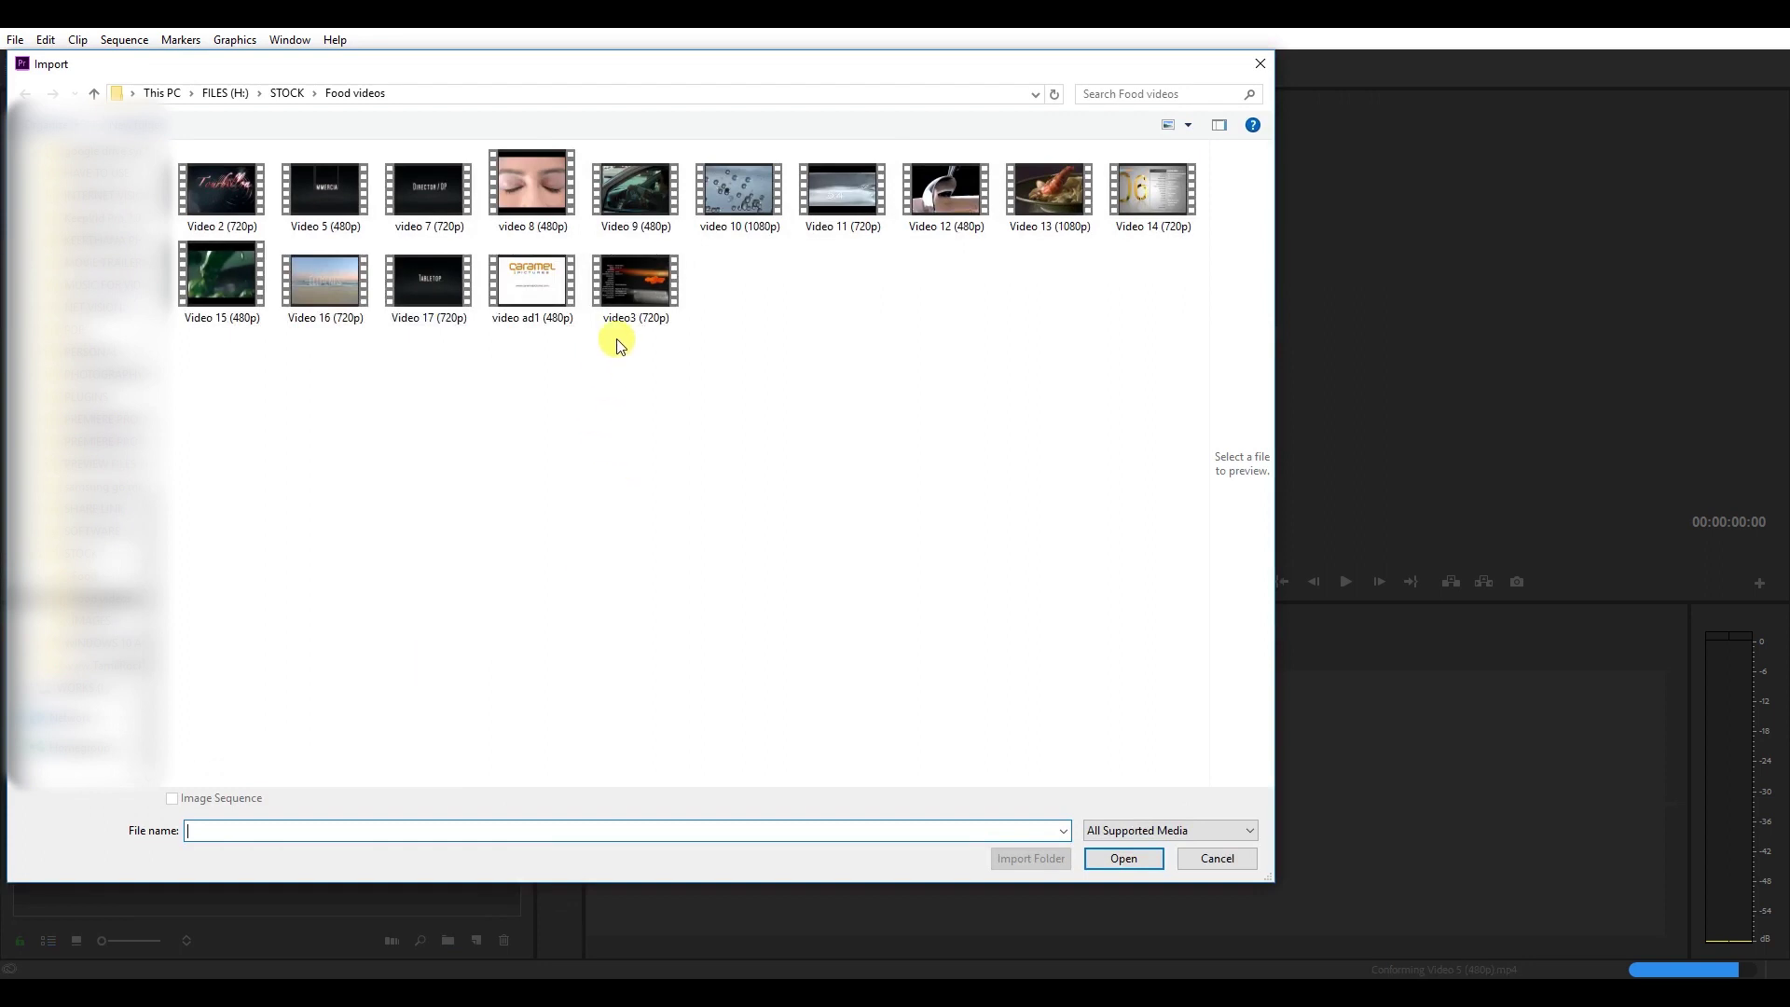
click(624, 301)
ctrl+click(636, 222)
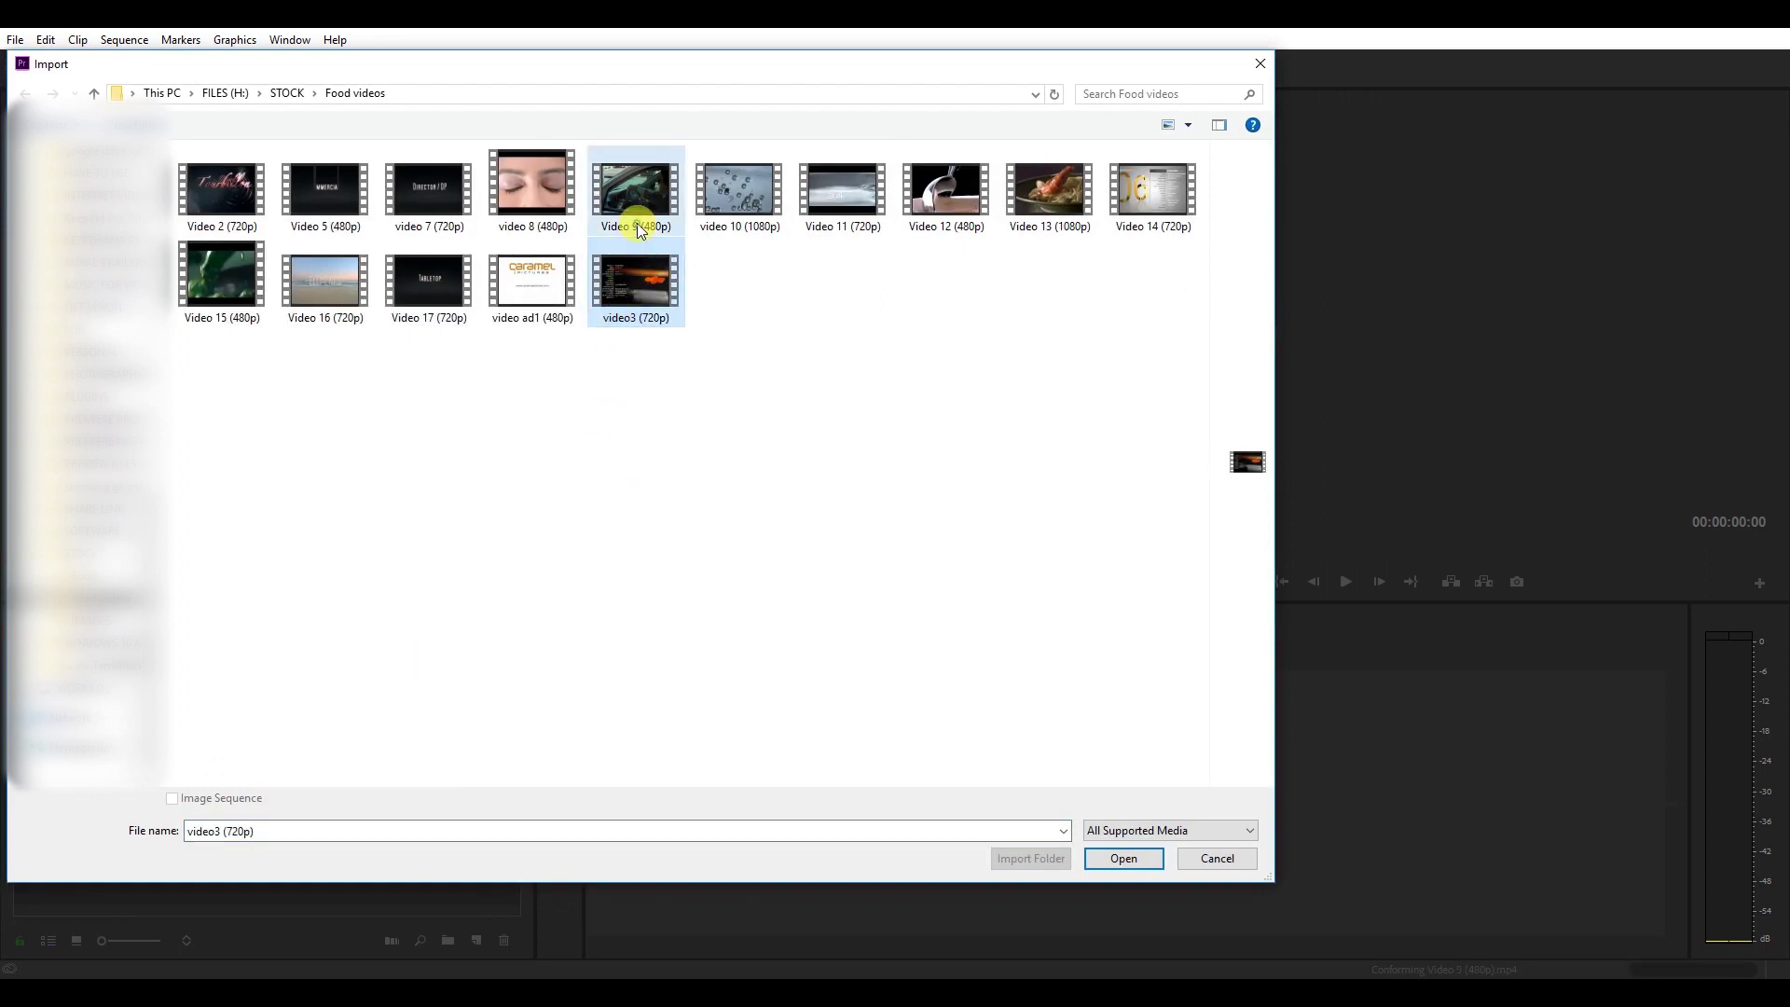
ctrl+click(937, 216)
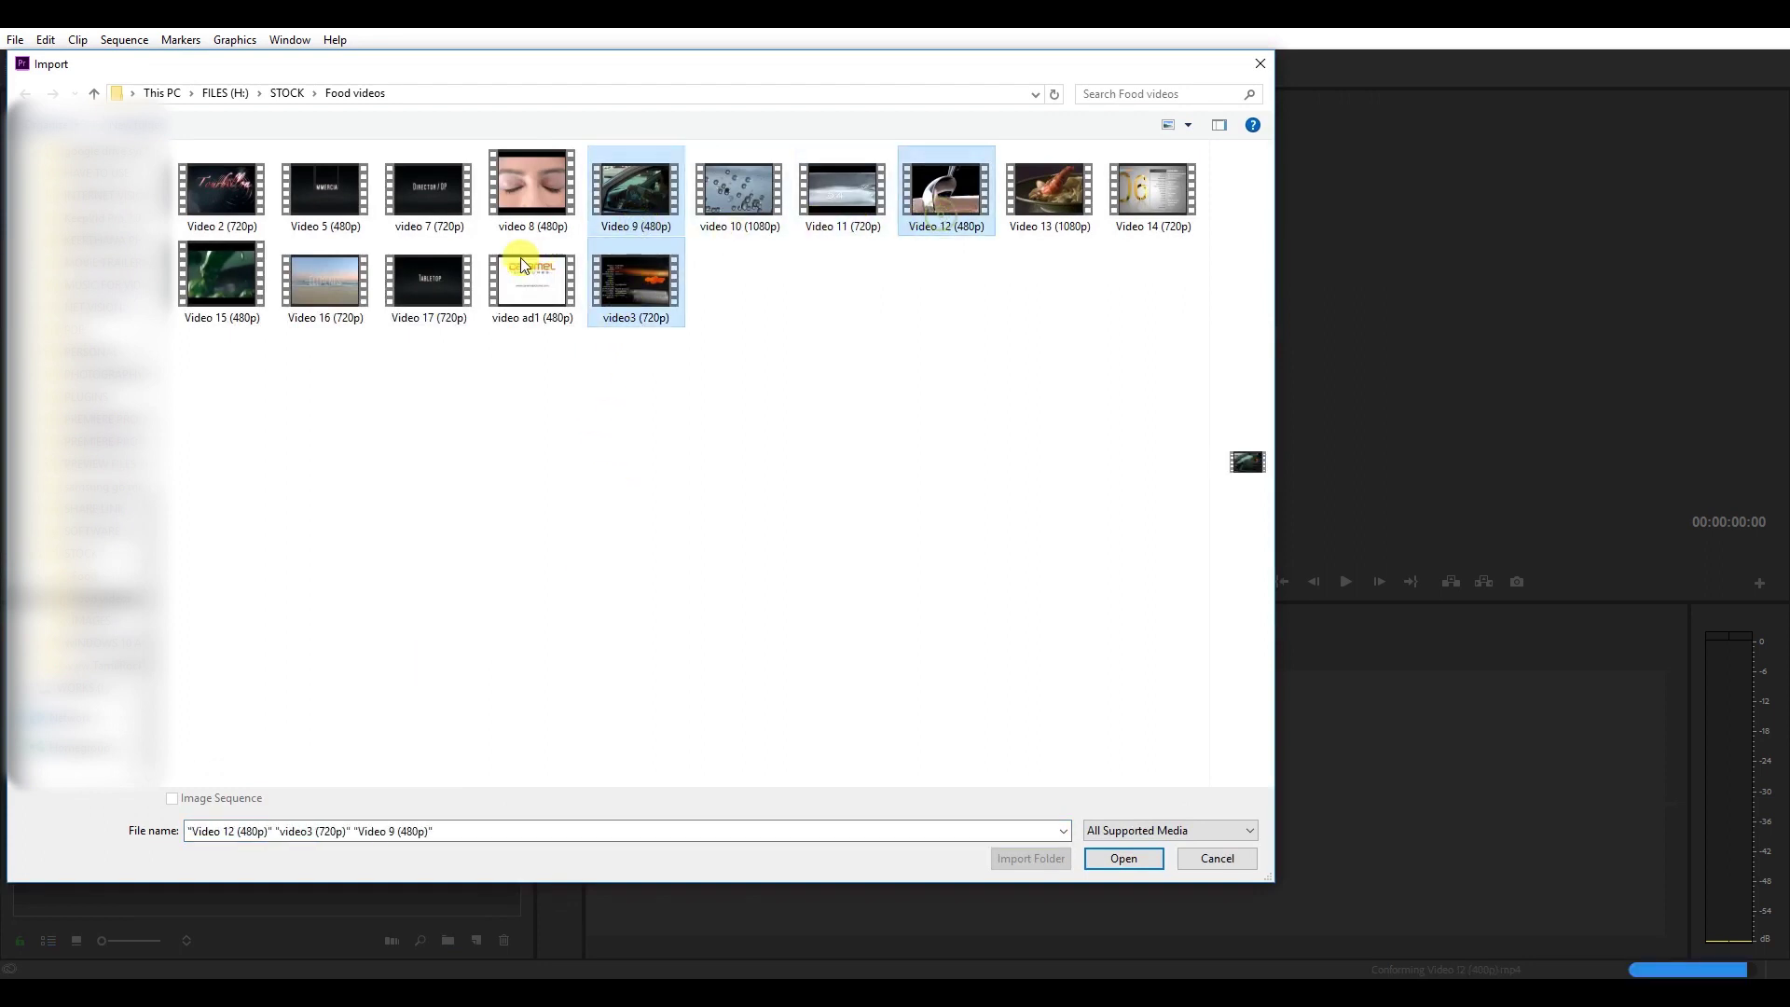
ctrl+click(403, 276)
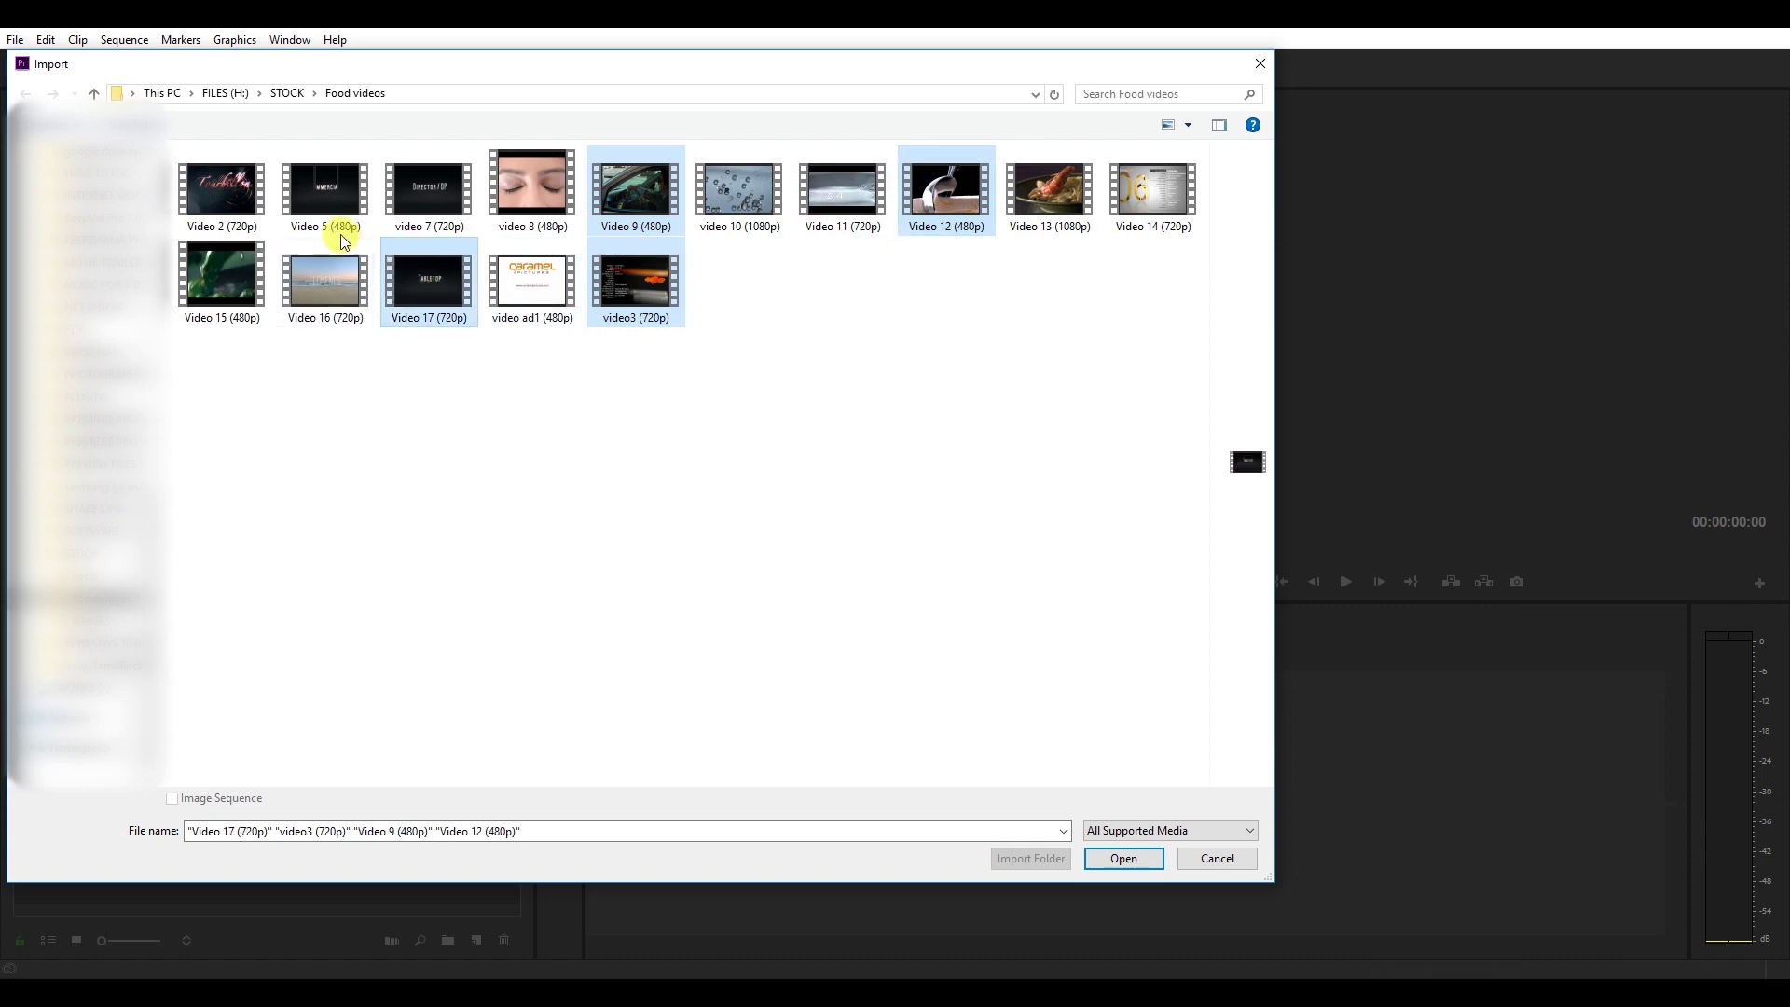